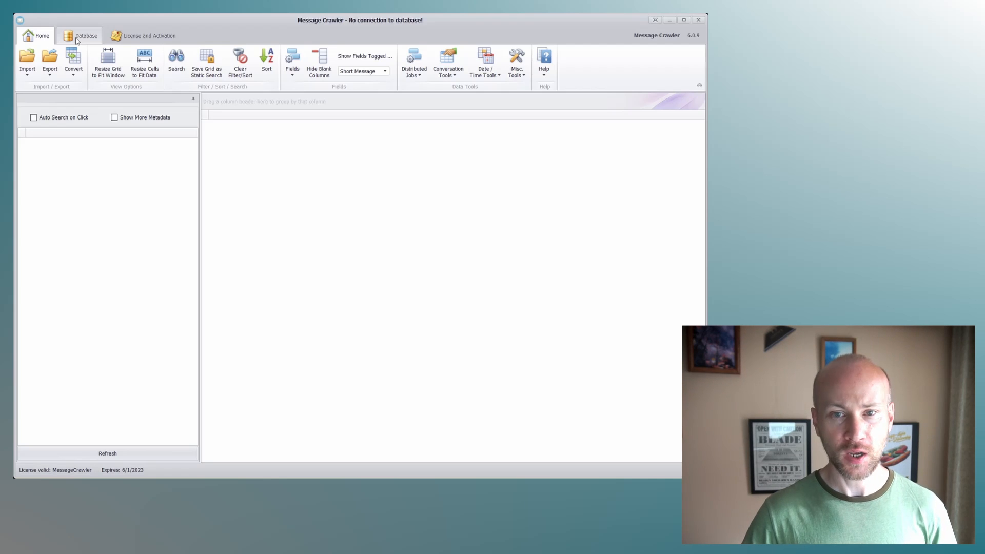
Step: Start a new SQLite database and save its file as db56 in the dbs folder
click(77, 36)
click(32, 72)
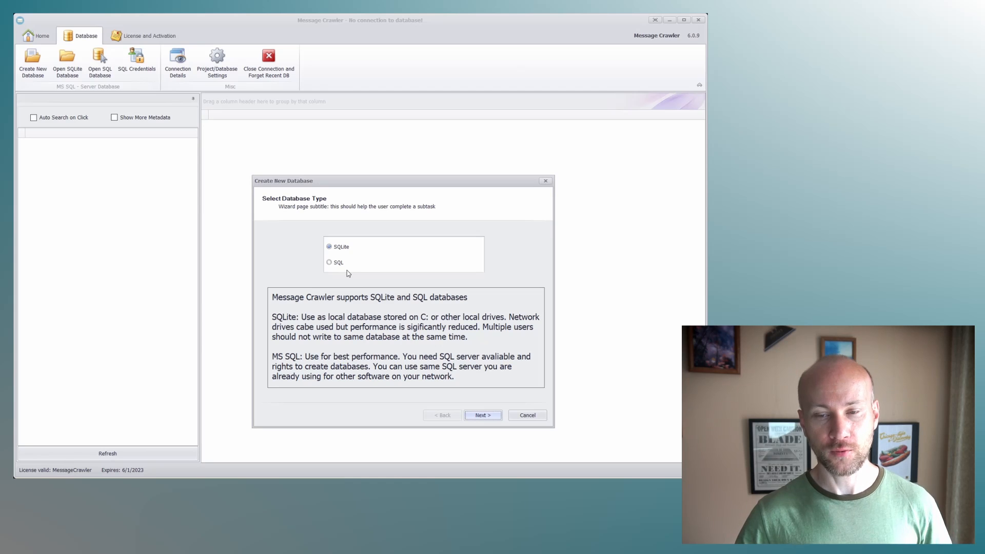
click(482, 416)
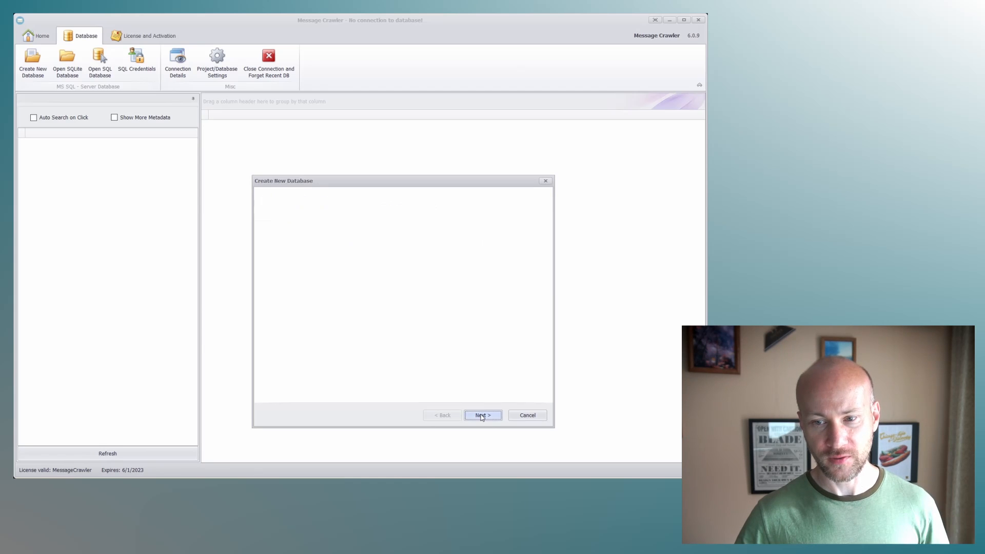
click(529, 286)
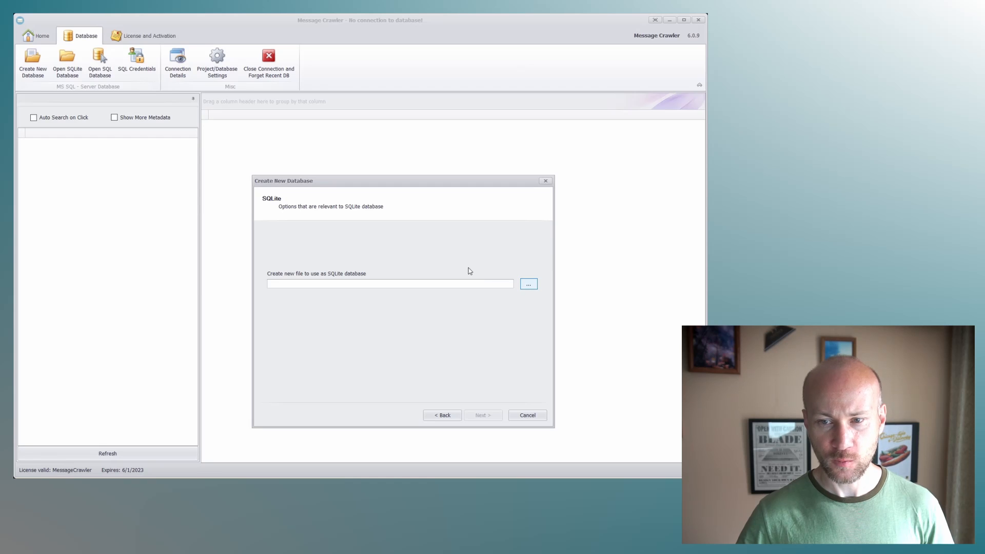
scroll(469, 270, down, 8)
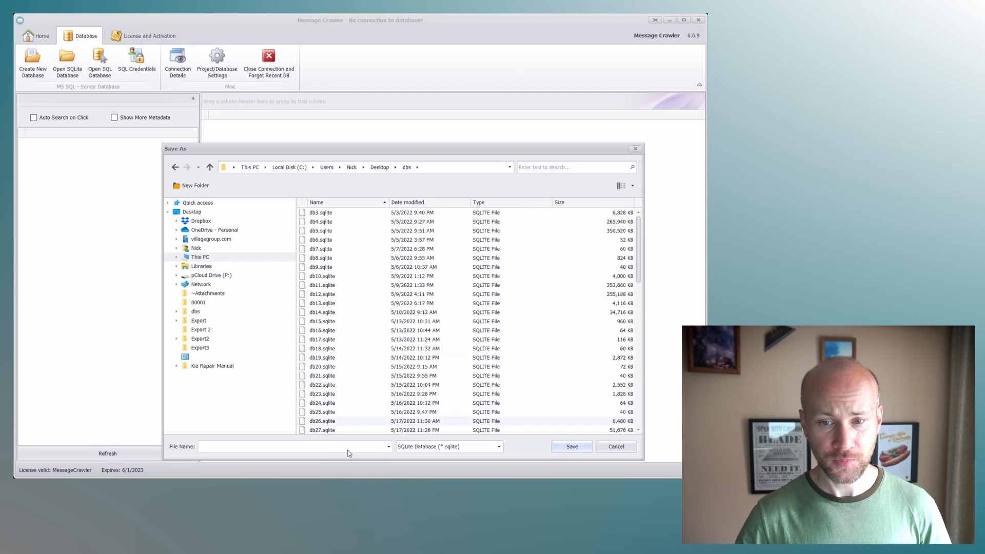
scroll(362, 424, down, 9)
text(db)
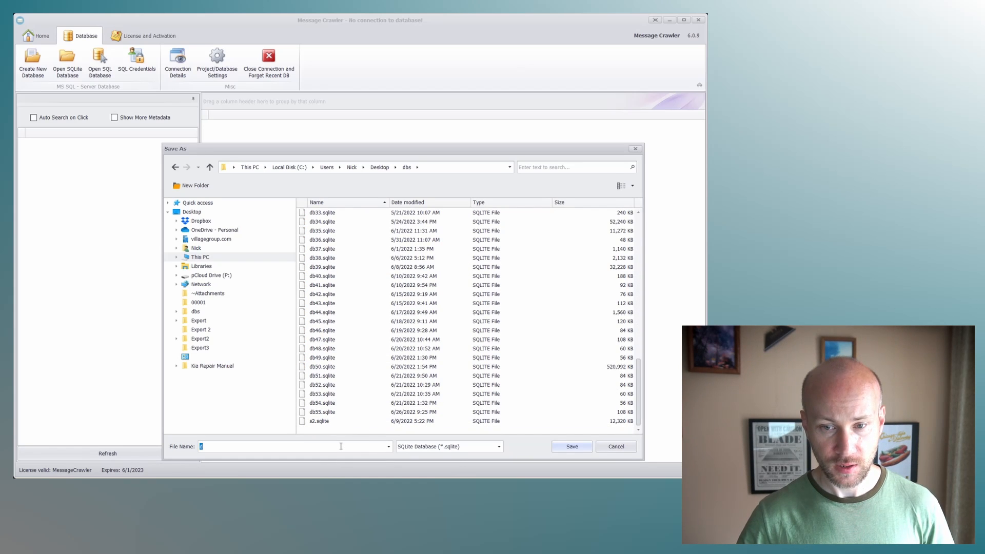
text(56)
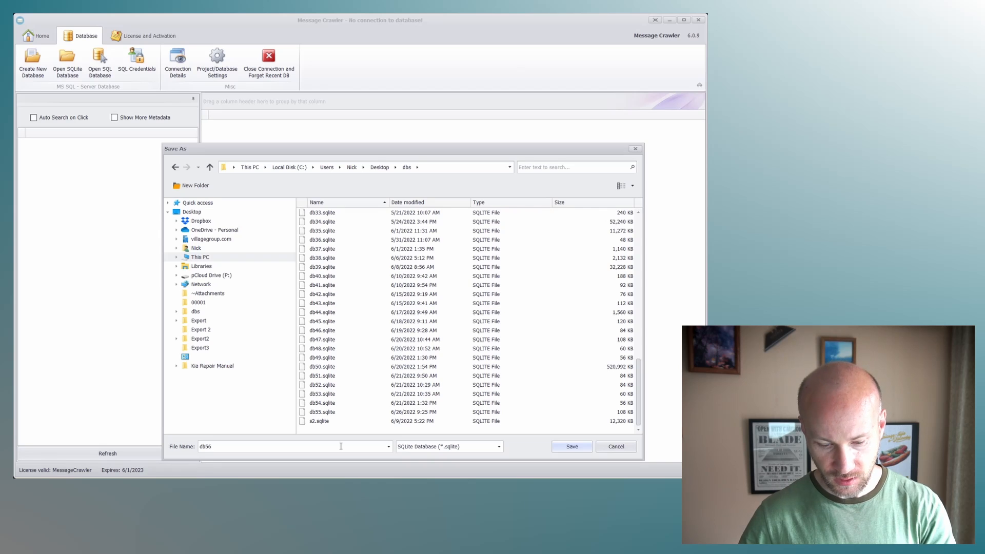
key(Return)
Step: Create the database with standard fields and the default repository location, leaving the optional project details blank, and finish the wizard
click(474, 415)
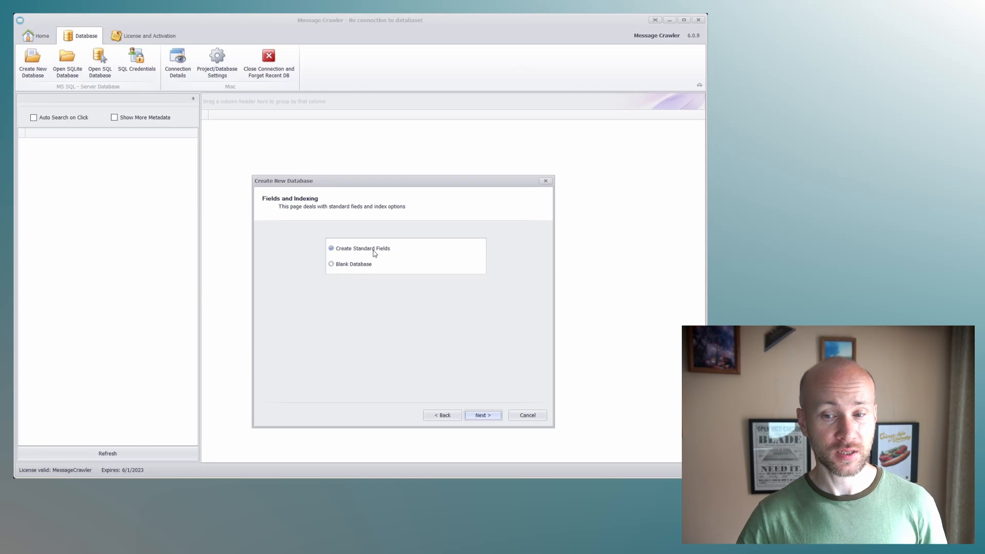
click(482, 416)
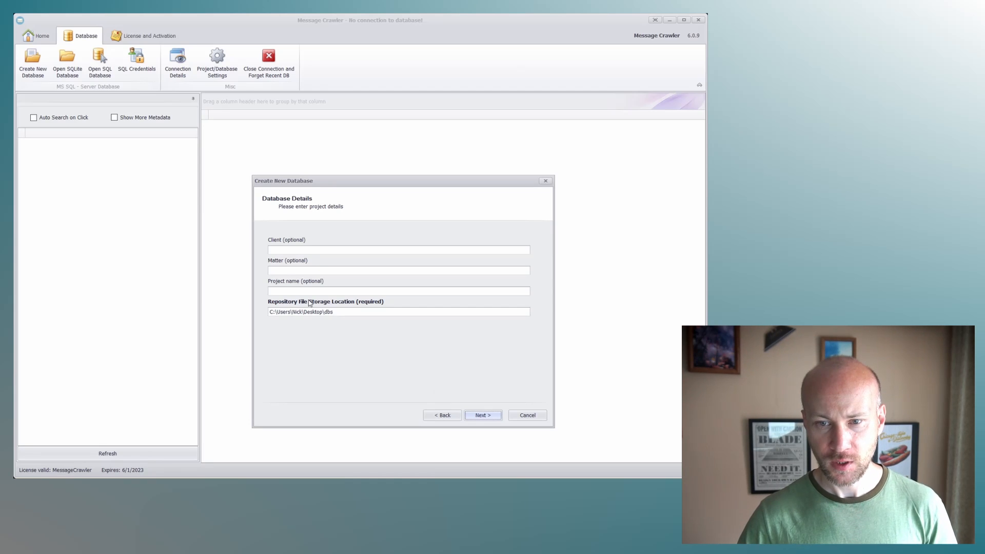
click(481, 416)
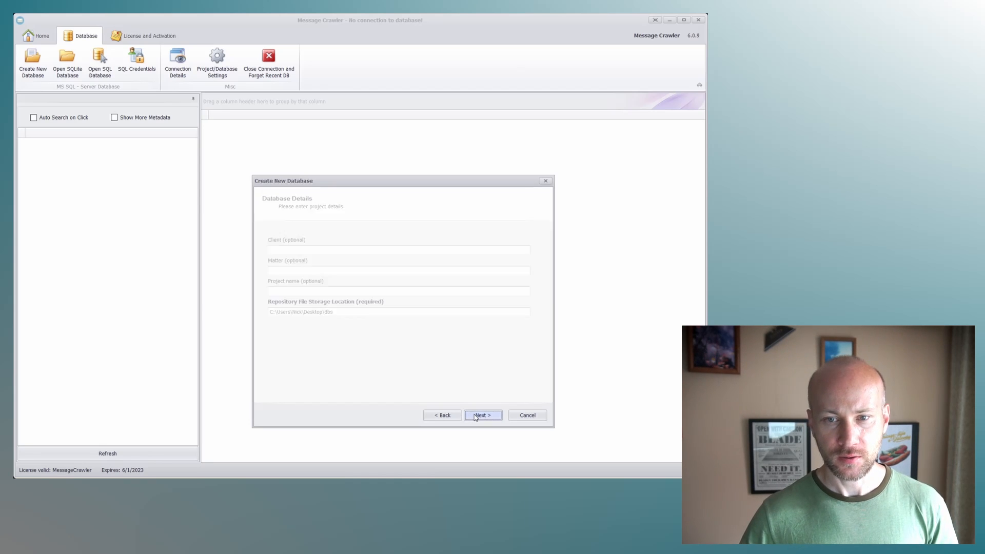
click(482, 415)
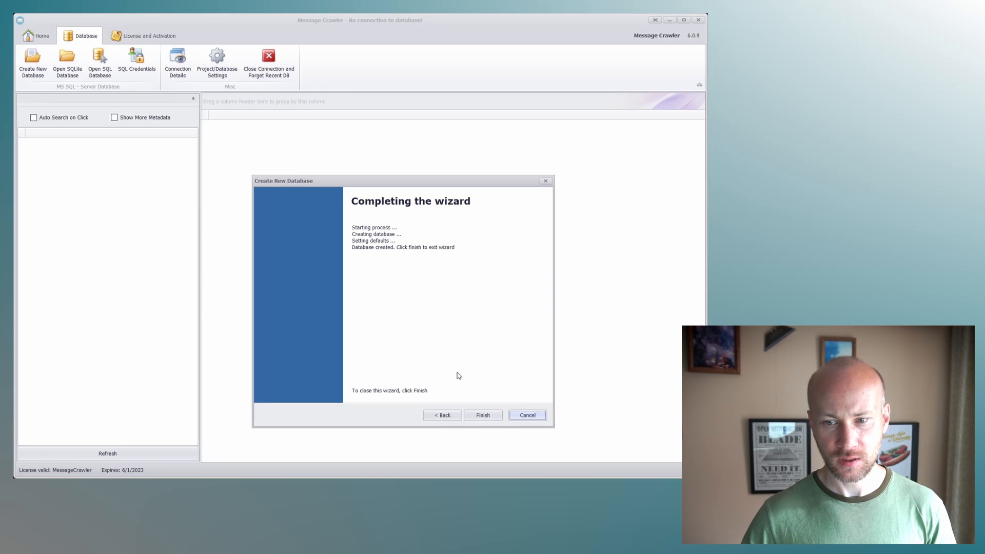
click(480, 417)
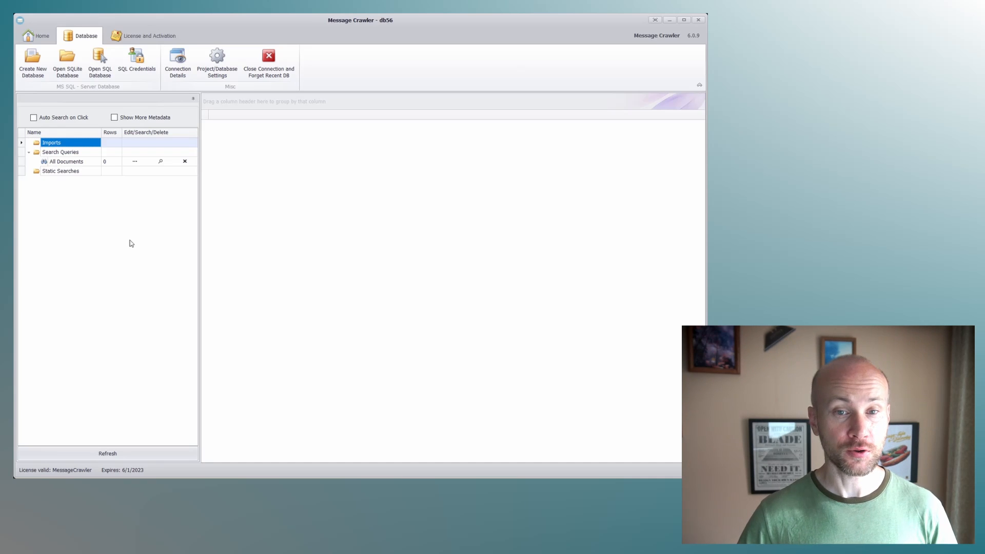
Step: Open the Slack (channels/dms/mpims/groups) import form and review its Doc ID Prefix and Custodian options
click(37, 36)
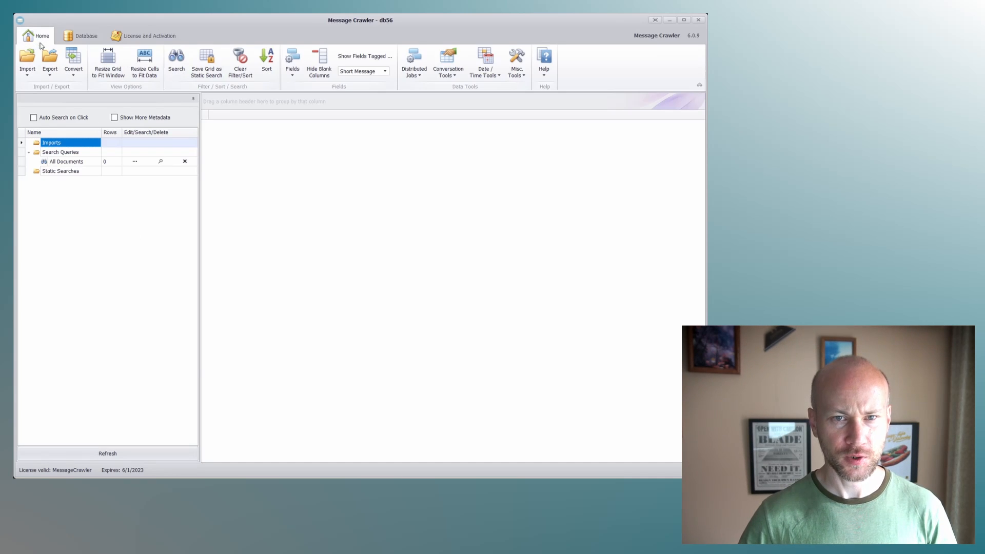
click(29, 62)
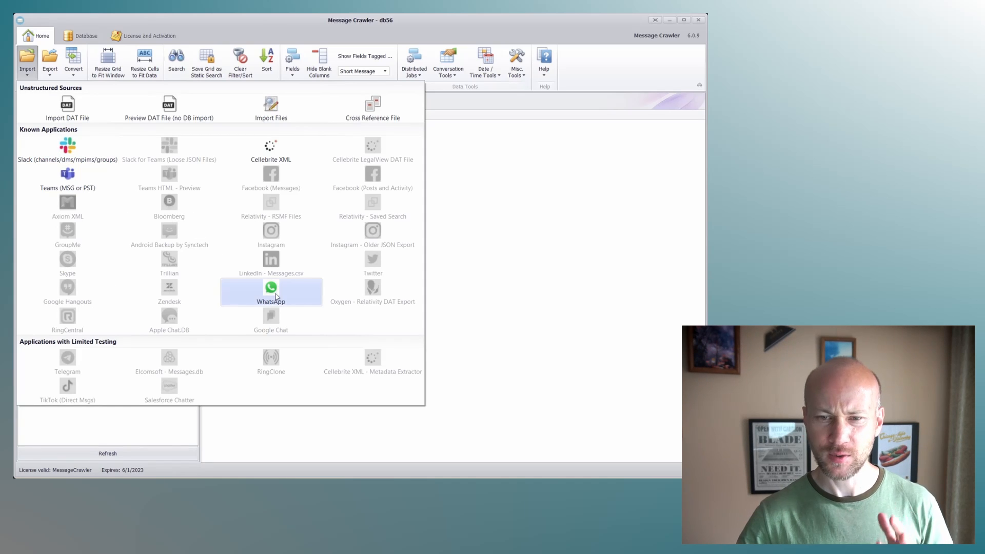
click(86, 160)
drag(300, 126, 262, 66)
double_click(108, 186)
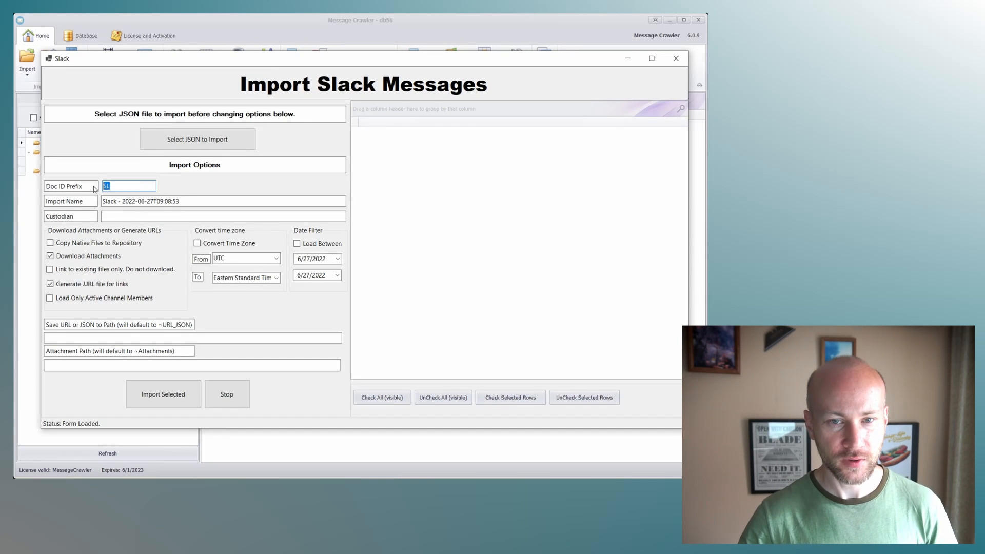
click(132, 219)
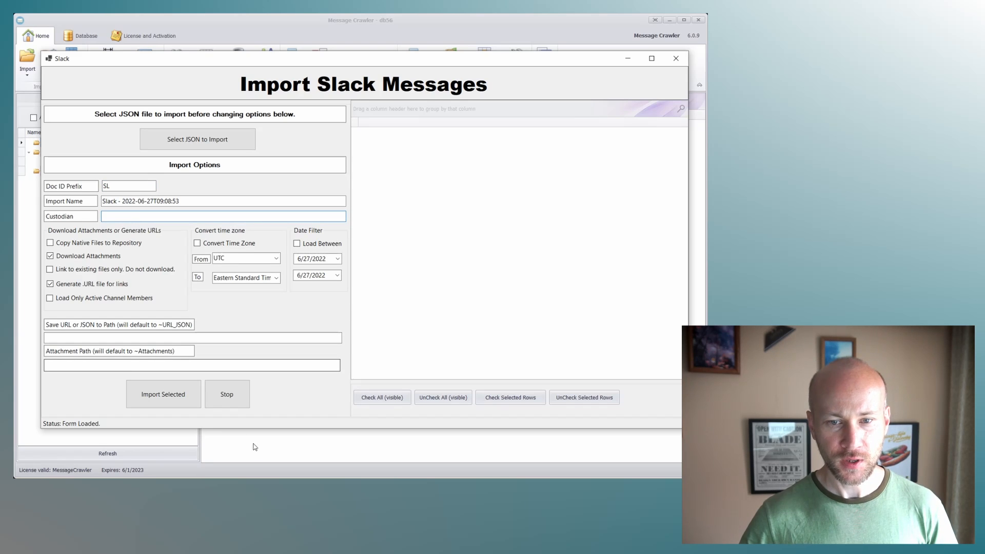
Step: Load channels.json from the Sample 30 - SlackForDemo folder in TextMessageSampleData on the pCloud drive as the JSON to import
click(216, 140)
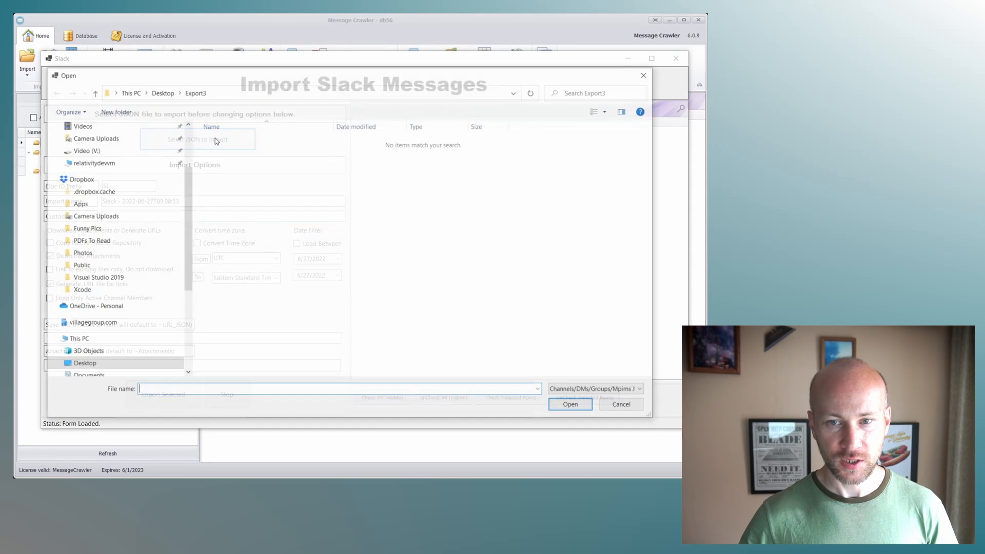
scroll(152, 275, down, 2)
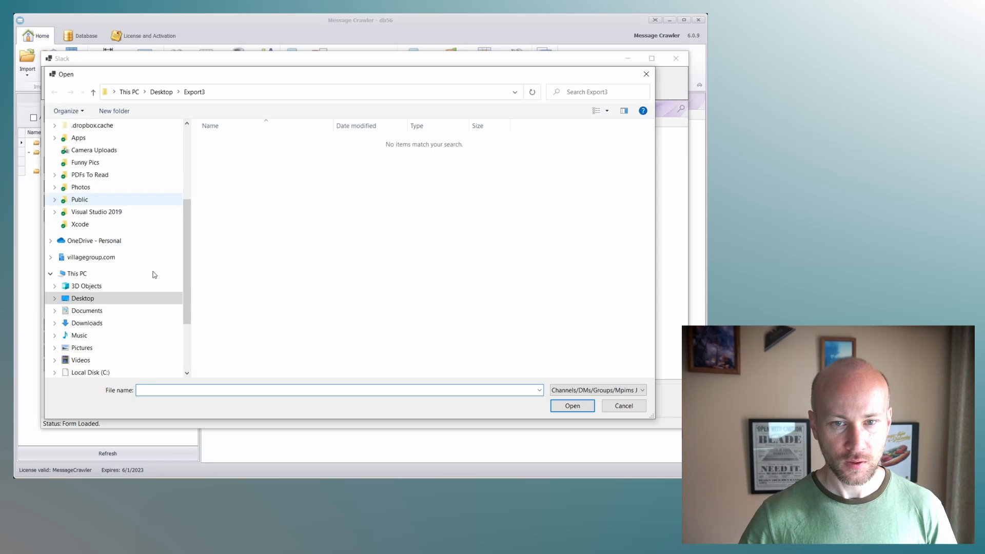
scroll(104, 333, down, 1)
click(103, 339)
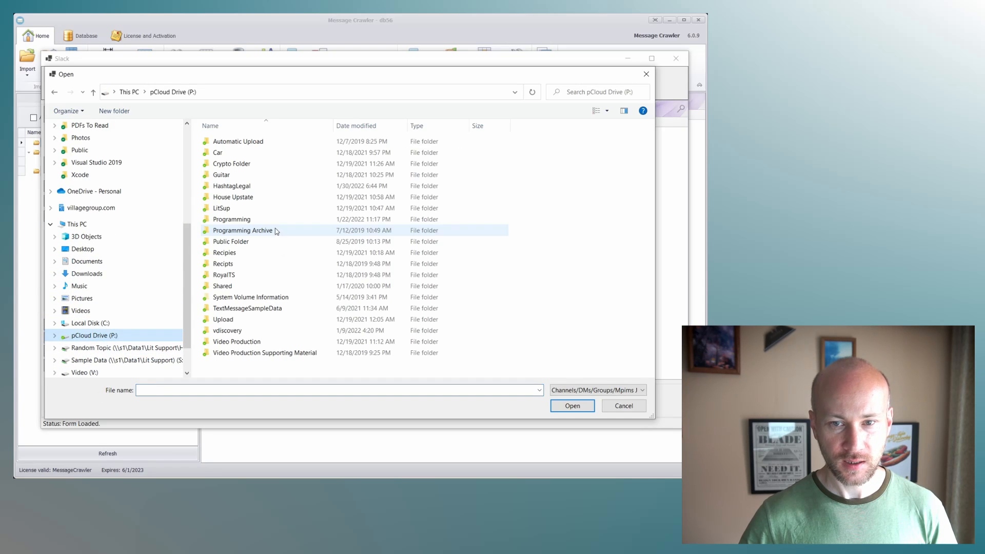
double_click(255, 309)
scroll(255, 308, down, 3)
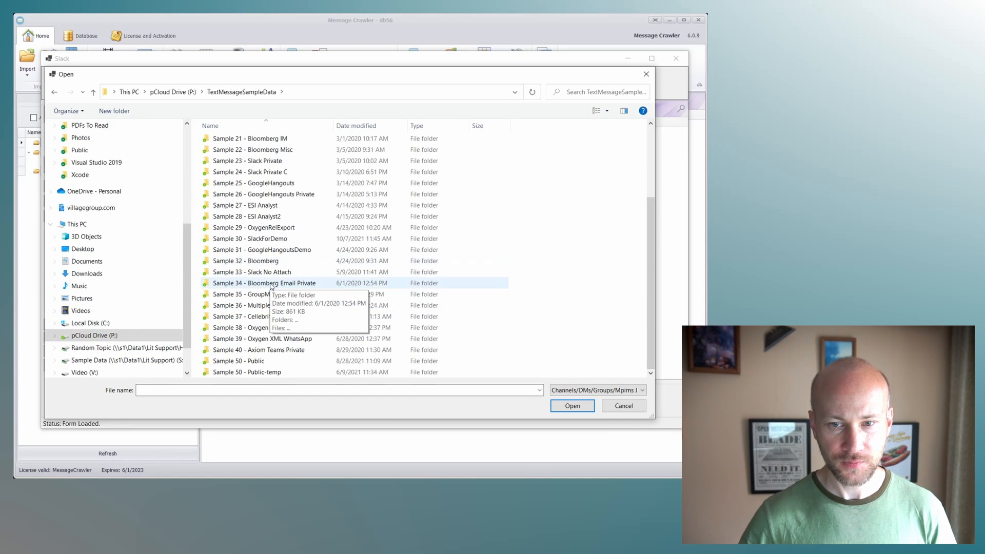
double_click(275, 241)
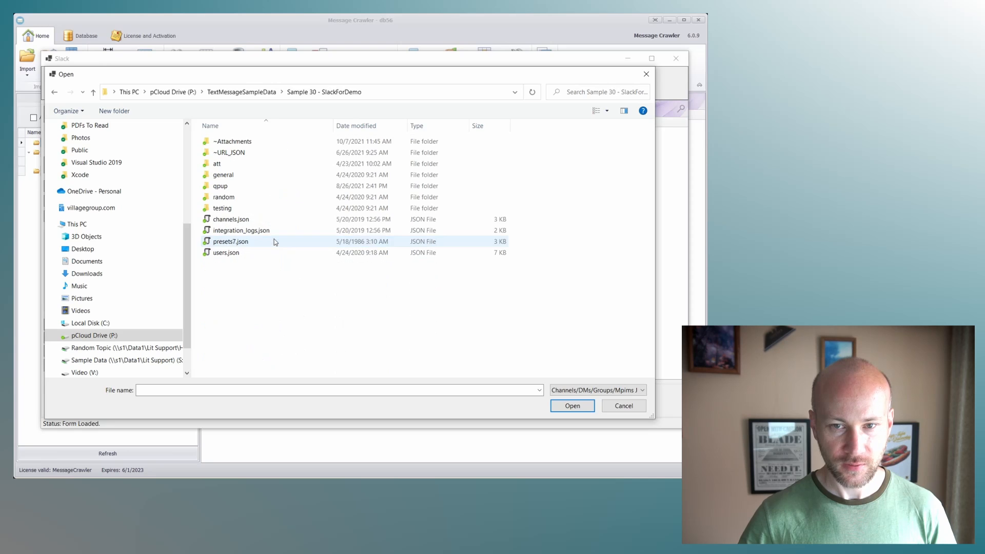
double_click(246, 221)
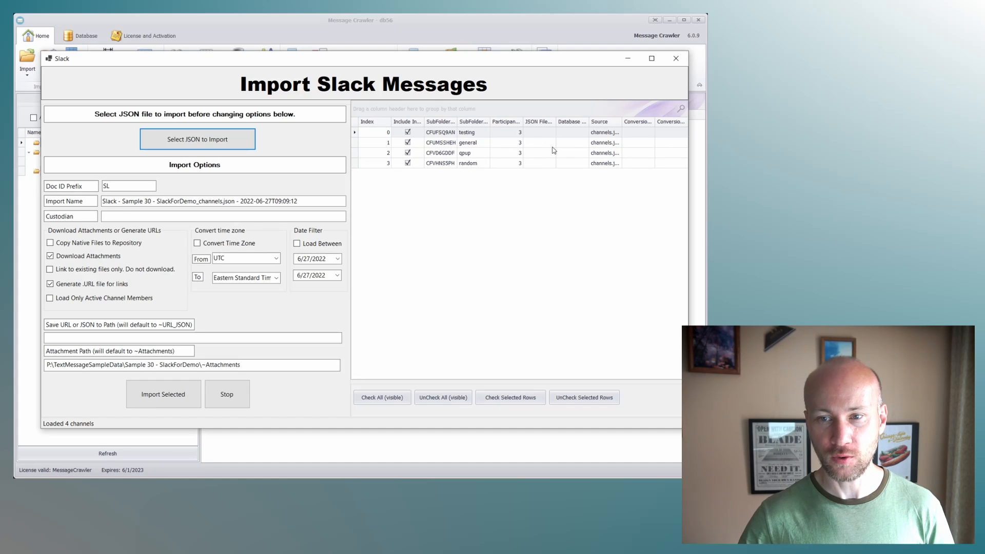
Step: Import all listed Slack channels with the default options and close the Slack import form
click(419, 164)
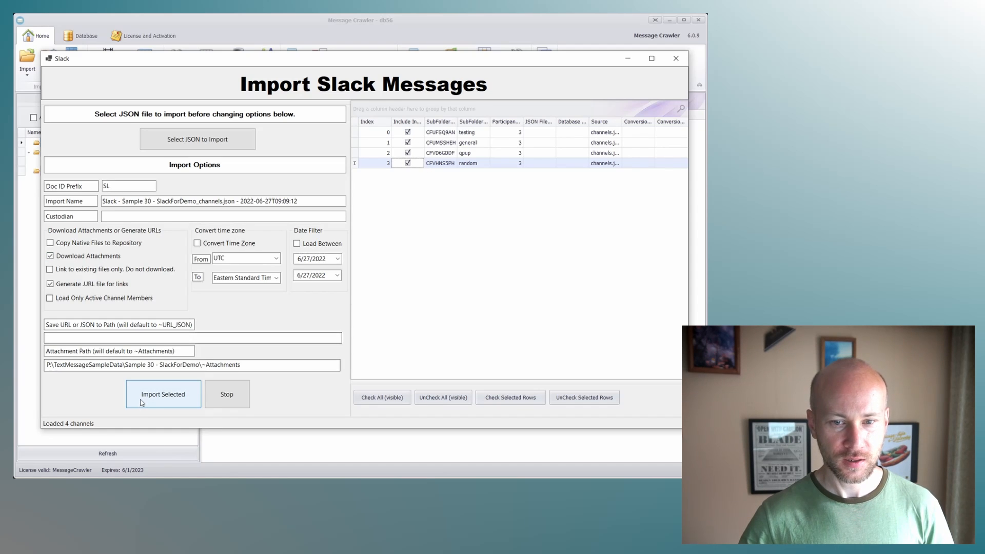
click(163, 394)
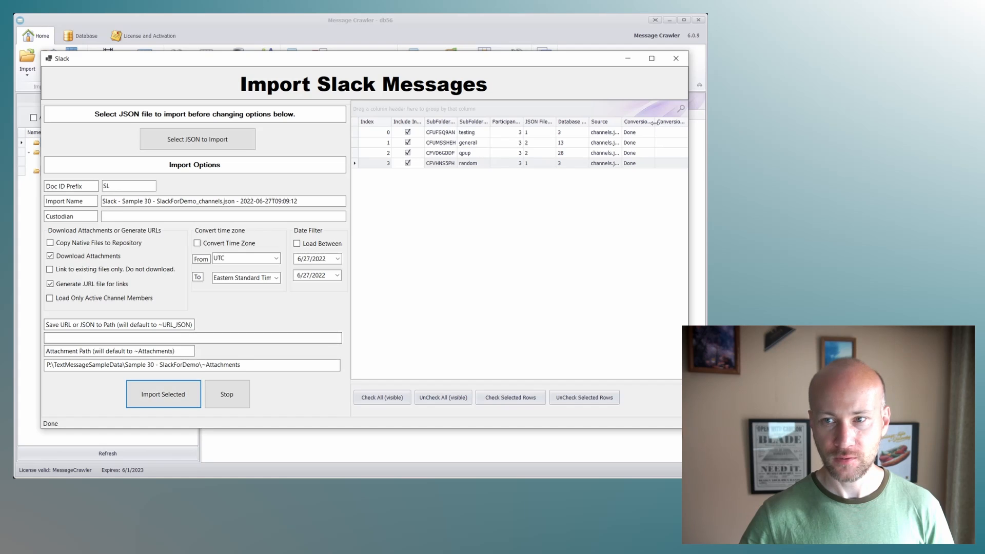
click(677, 59)
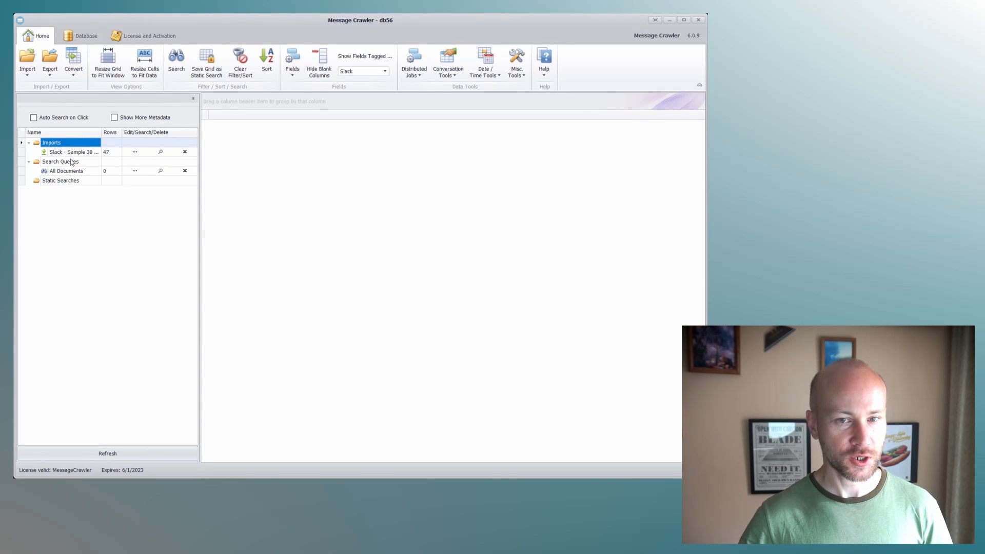
Step: Display the imported Slack records in the grid and look through their rows and columns
click(160, 153)
mouse_move(700, 137)
mouse_down()
mouse_move(701, 198)
mouse_move(700, 134)
mouse_up()
mouse_move(417, 457)
mouse_down()
mouse_move(662, 462)
mouse_move(595, 475)
mouse_move(664, 469)
mouse_move(410, 462)
mouse_up()
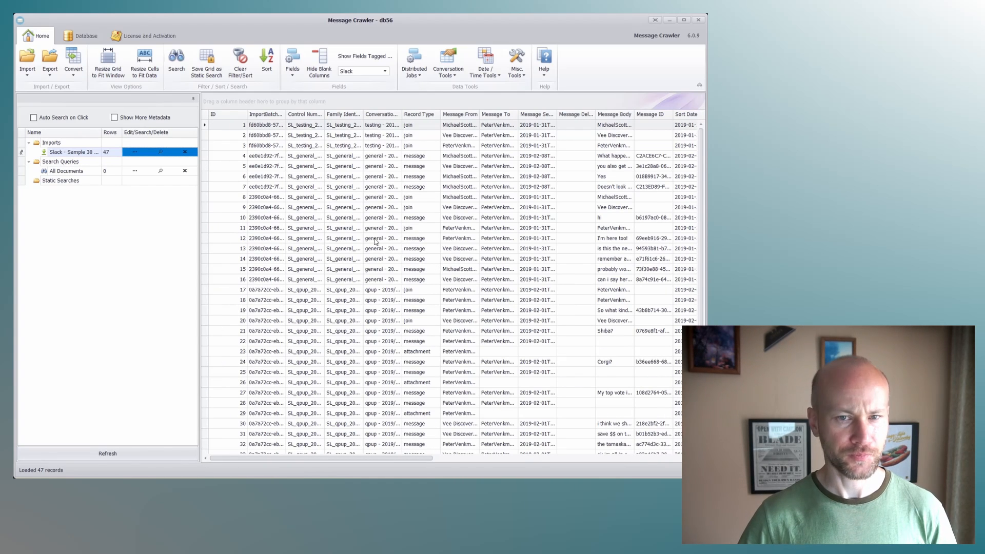
Step: Start a DAT file import and load TextMessages.dat from the Sample 50 - Public folder, keeping Concordance delimiters and UTF8 encoding
click(28, 61)
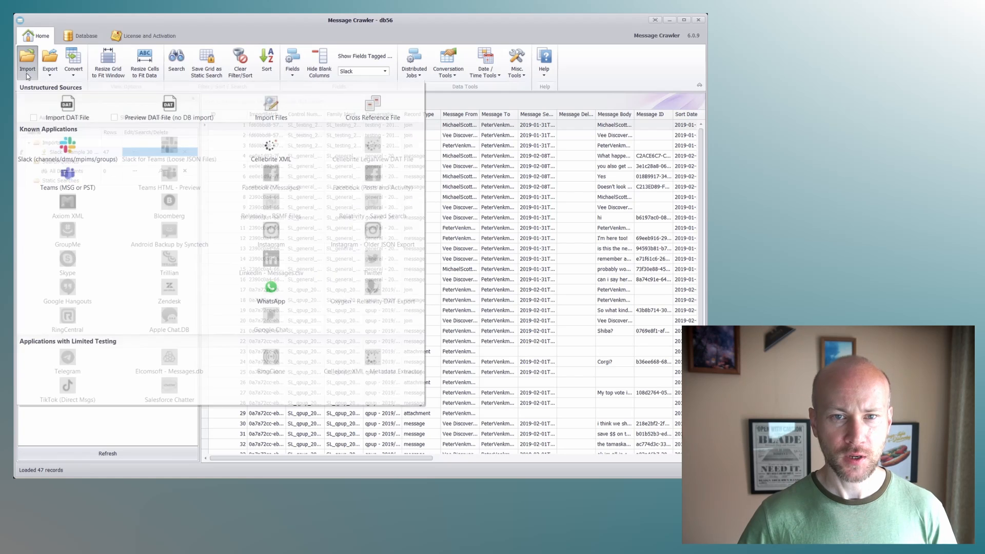
click(39, 105)
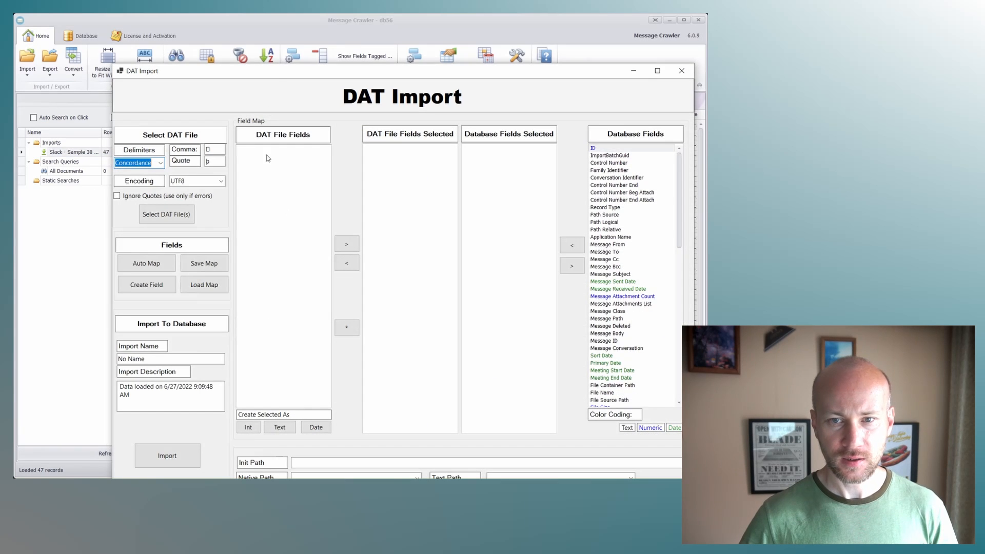
drag(267, 66, 238, 17)
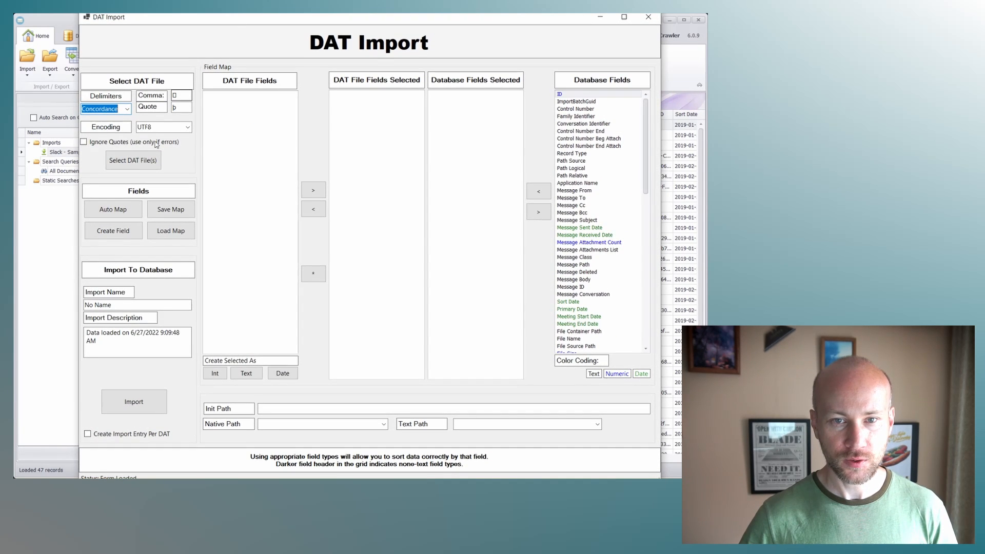
click(149, 159)
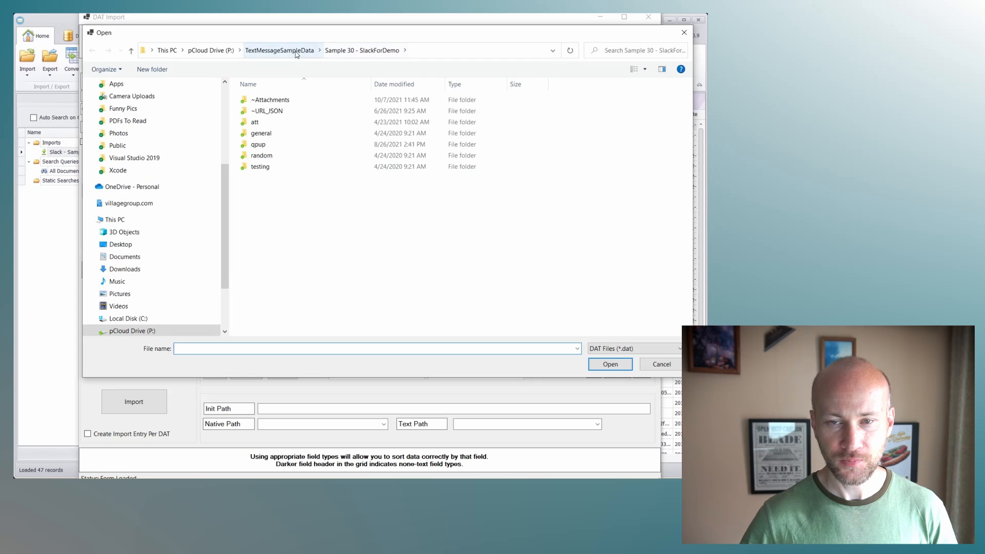
scroll(310, 308, down, 5)
double_click(308, 319)
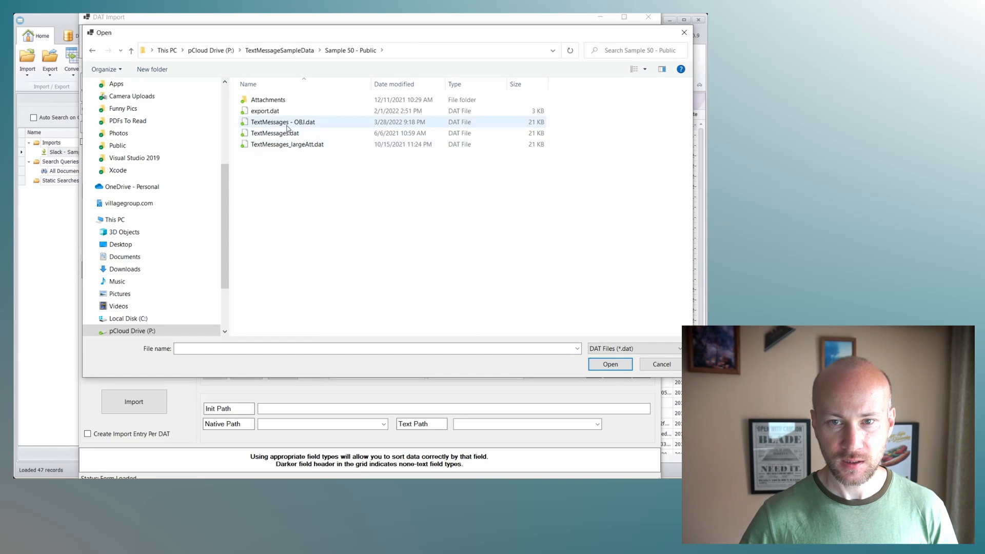
double_click(286, 134)
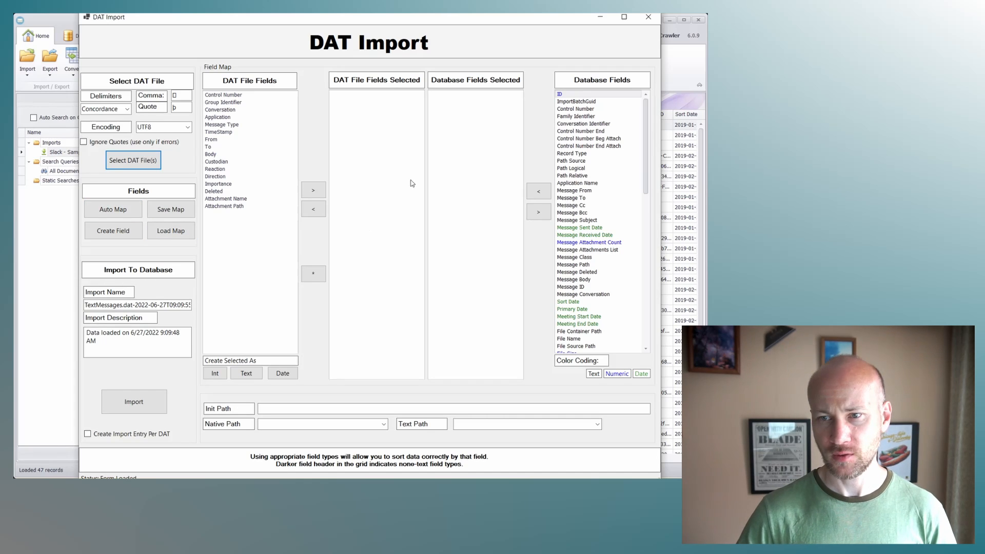
Step: Auto-map the matching DAT fields and map Group Identifier to the Family Identifier database field
click(103, 210)
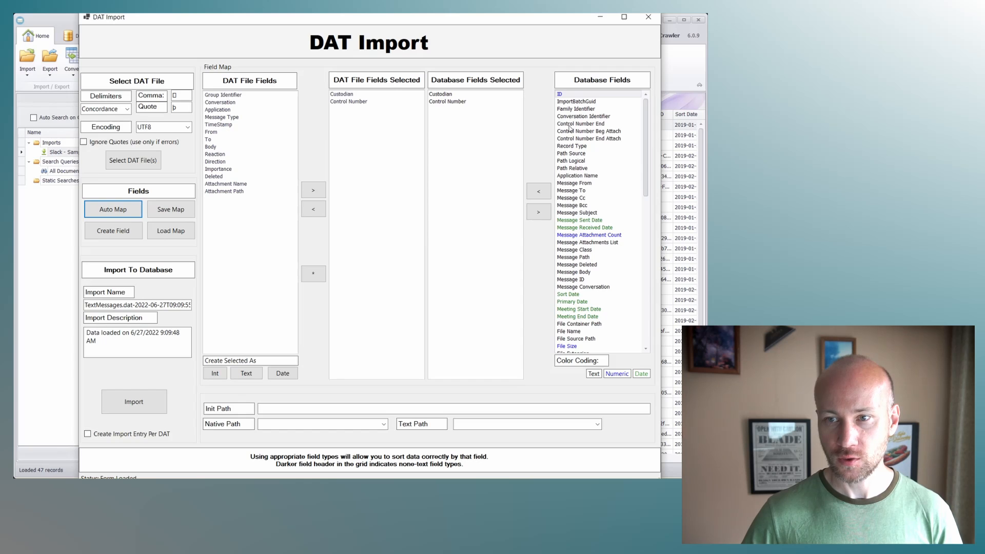
double_click(568, 109)
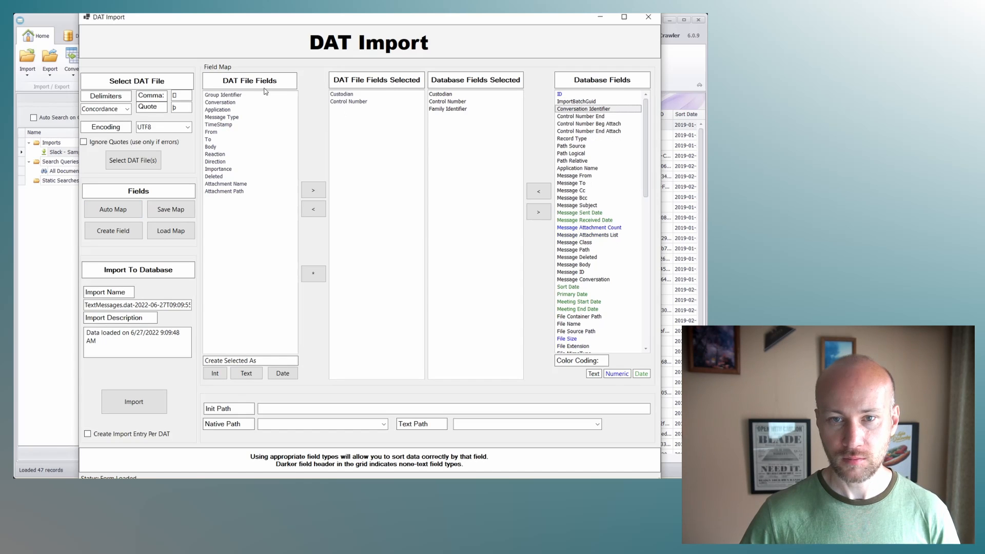
double_click(234, 96)
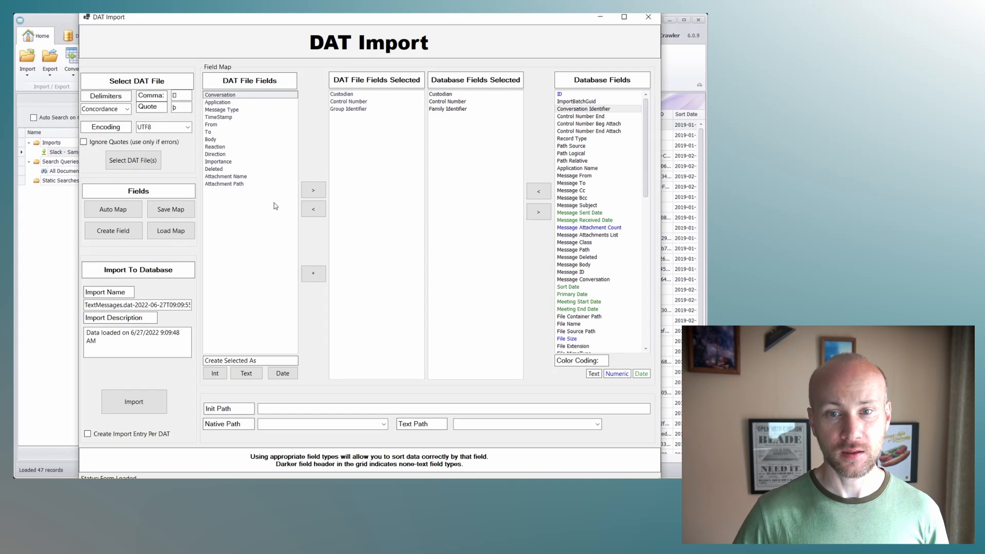
Step: Create database fields for the remaining unmapped DAT fields, with TimeStamp as a date field and all others as text fields
shift+click(241, 190)
ctrl+click(237, 118)
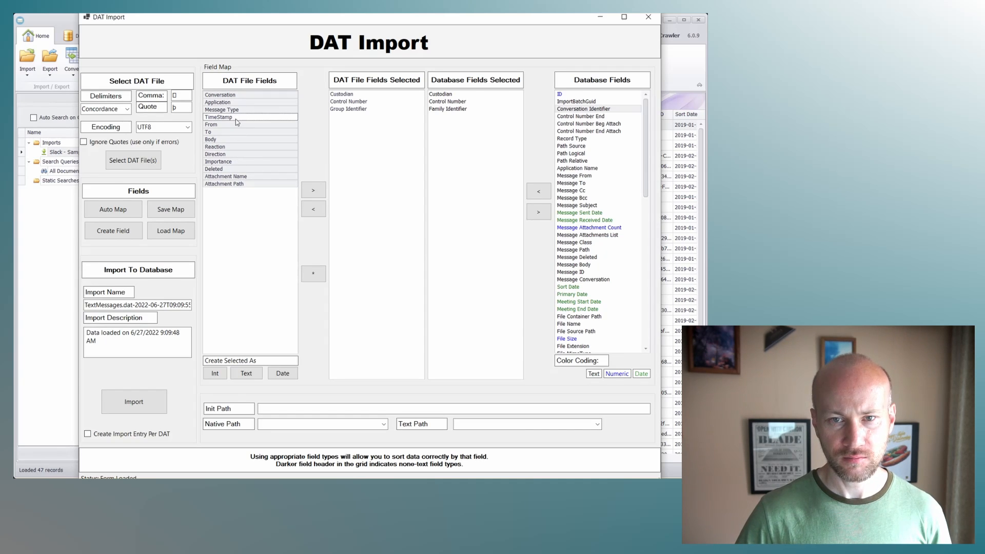
click(245, 372)
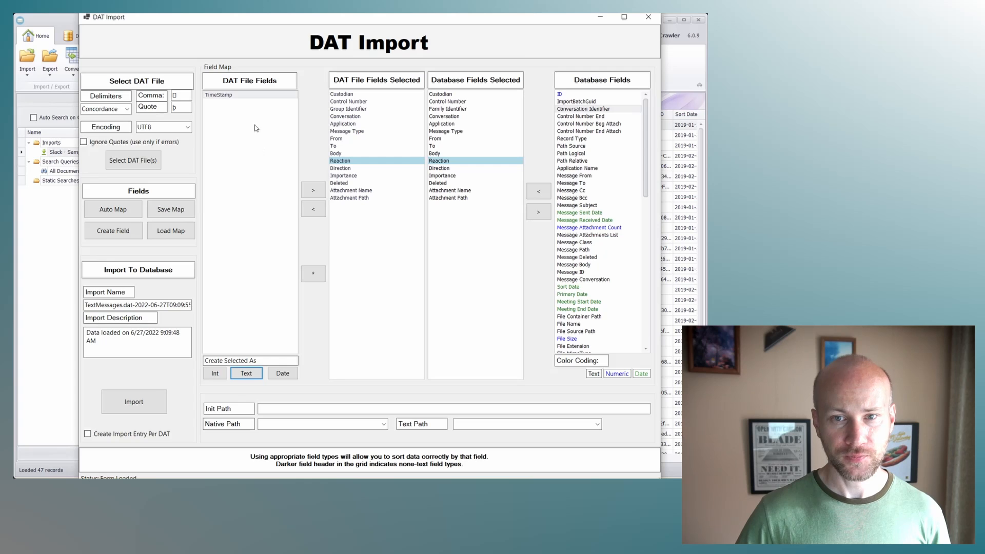
click(246, 101)
click(282, 373)
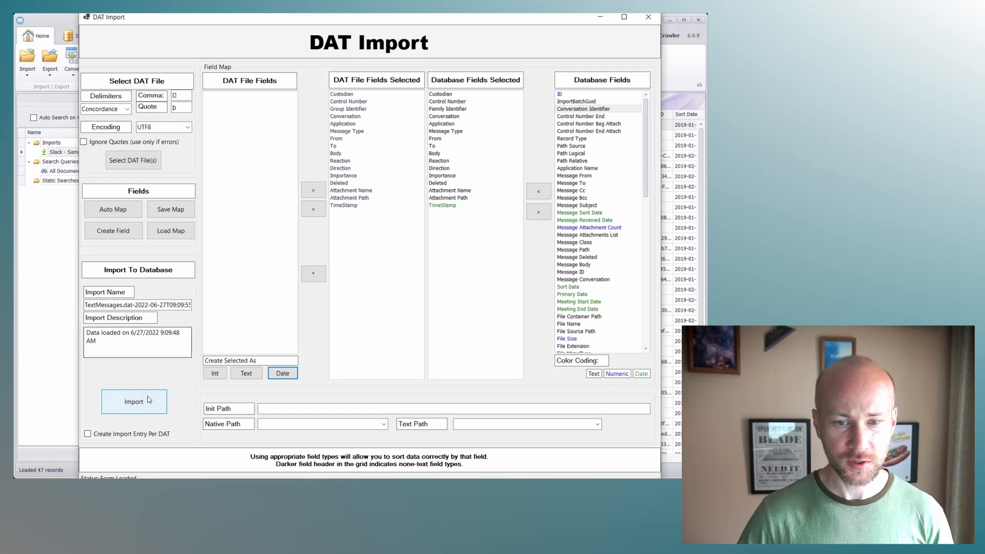
Step: Import the mapped TextMessages.dat data into the database and close the DAT import form
click(137, 408)
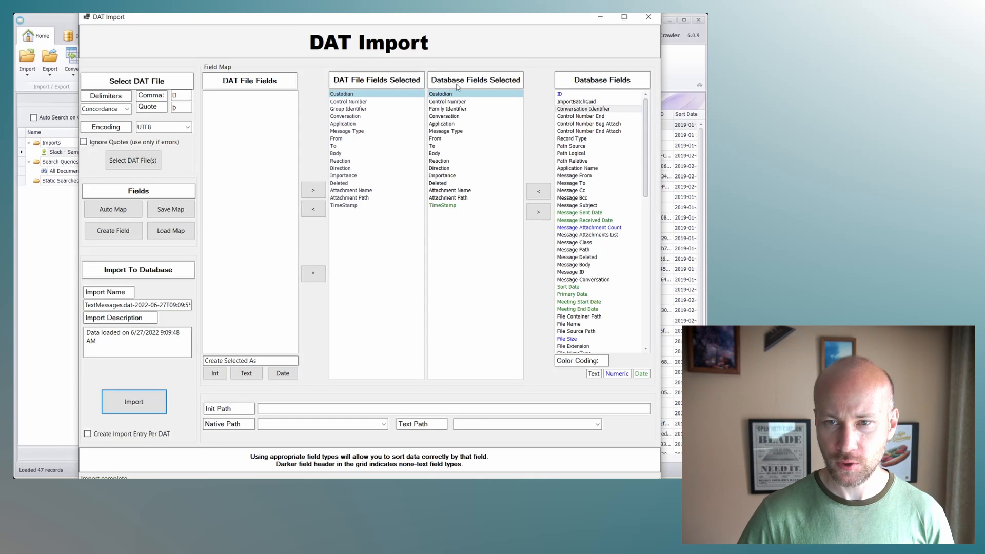
drag(460, 26, 465, 19)
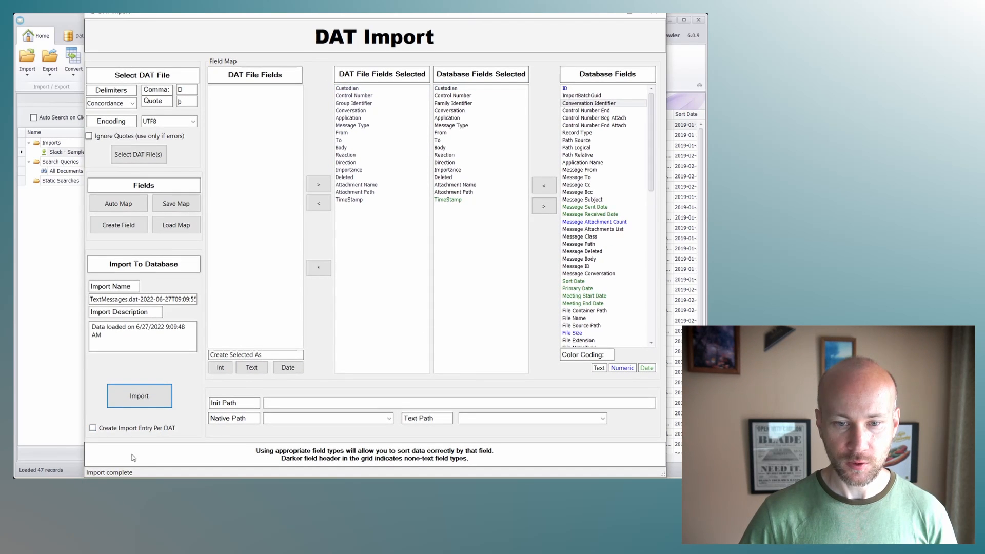
click(654, 12)
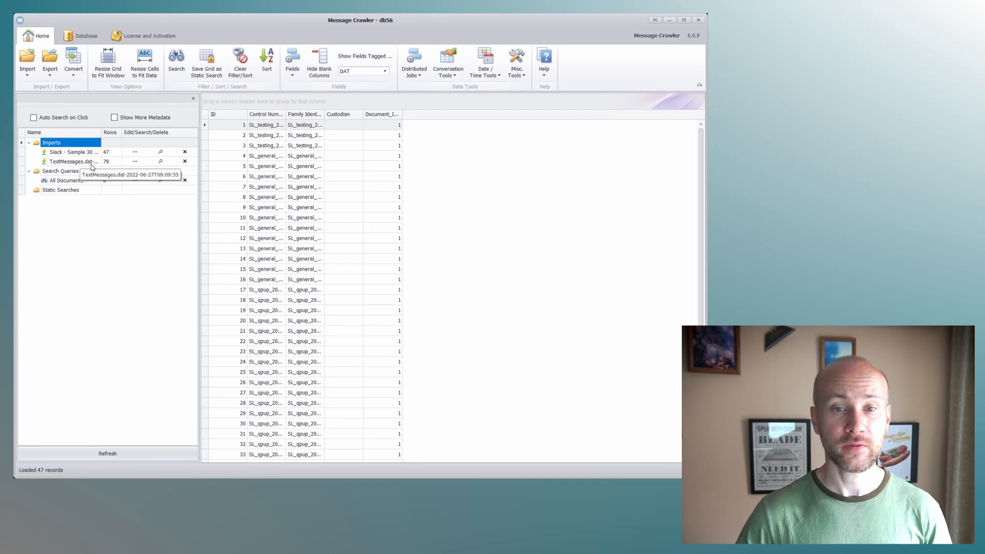
Step: Display the TextMessages.dat and Slack imports in the grid by turns, comparing their columns and the field tags shown for each
click(156, 163)
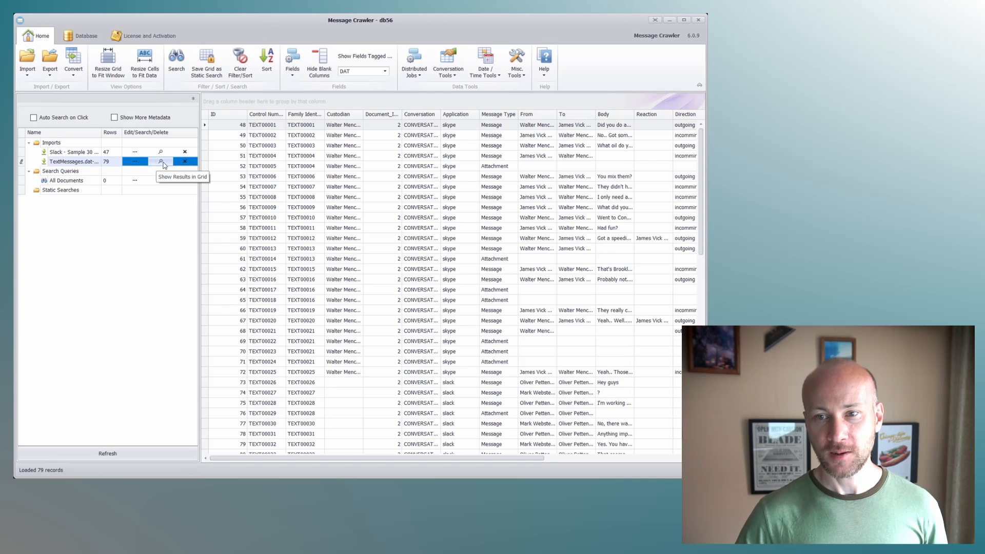
drag(442, 458, 370, 449)
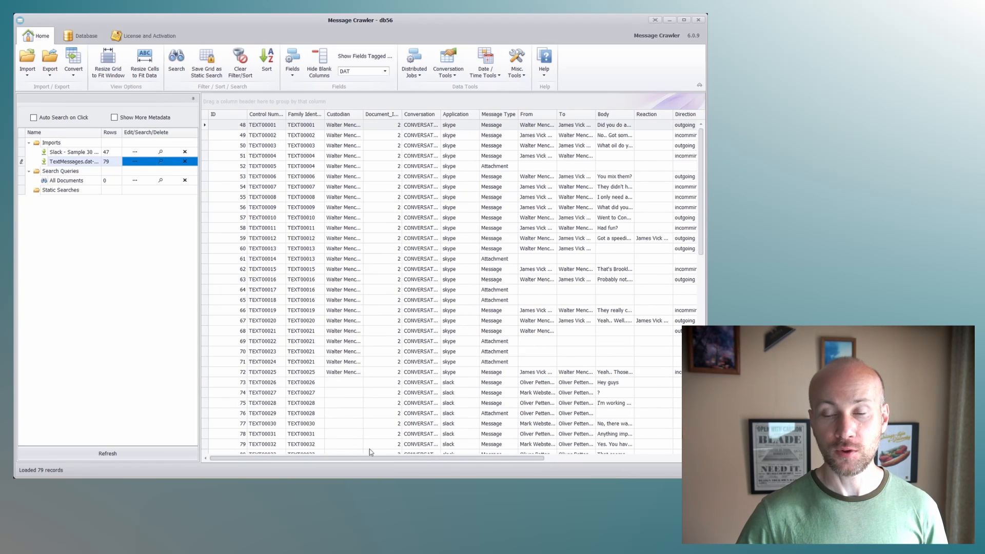
click(160, 152)
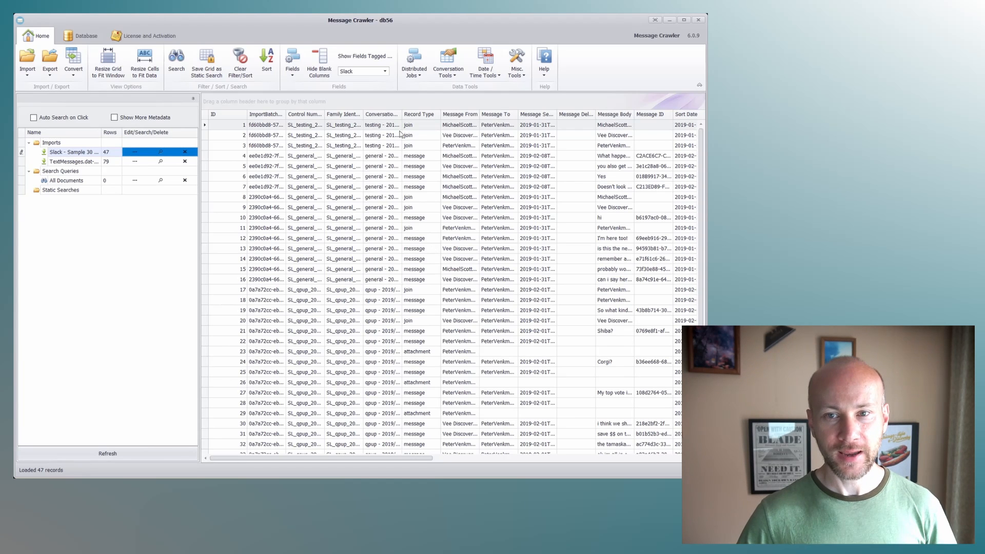
click(385, 72)
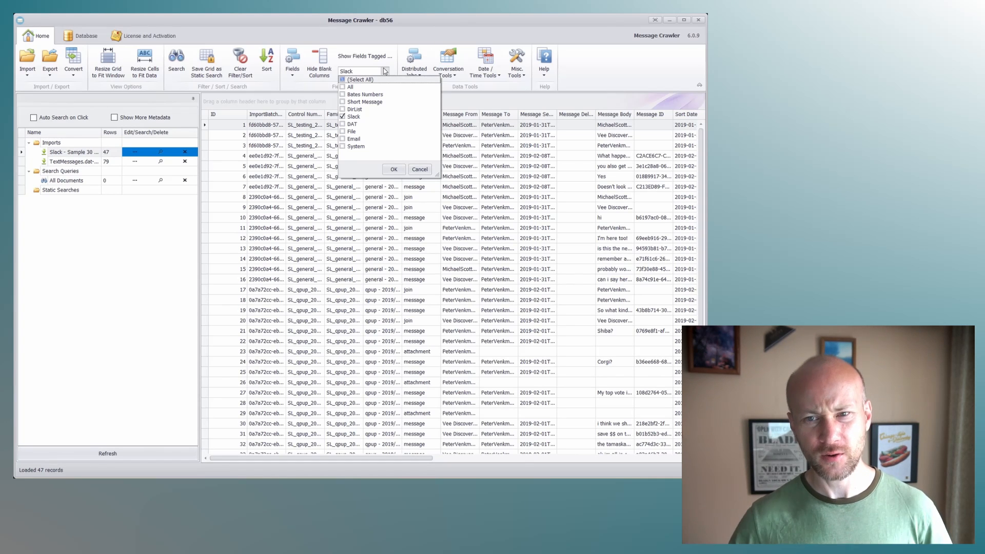
click(162, 164)
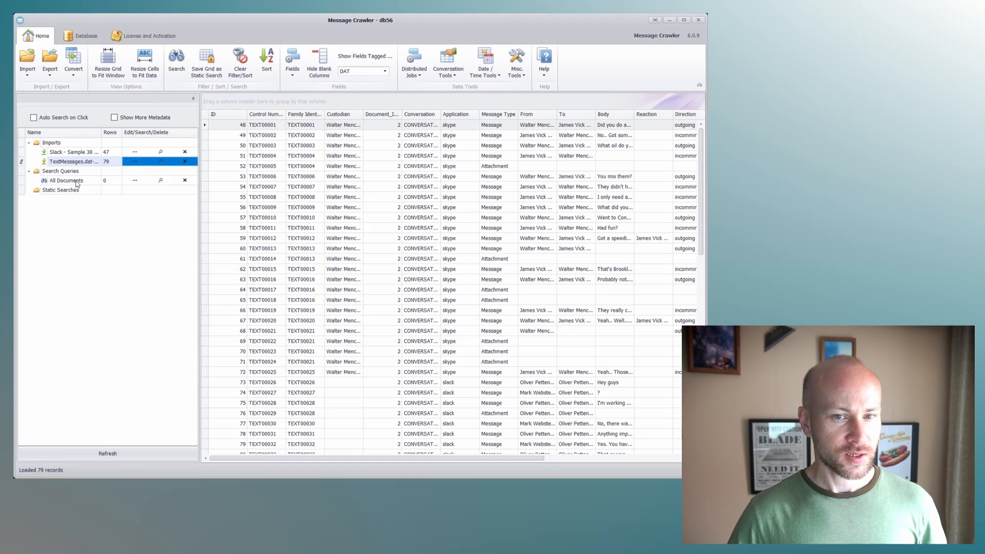
Step: Display the Slack import and run a document search with the condition Record Type Equals join
click(159, 154)
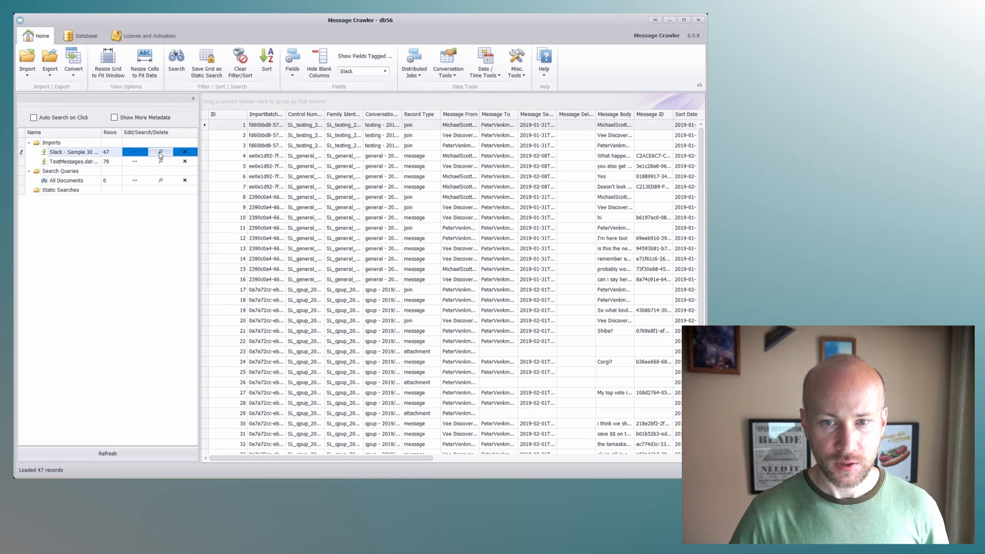
click(425, 145)
double_click(425, 146)
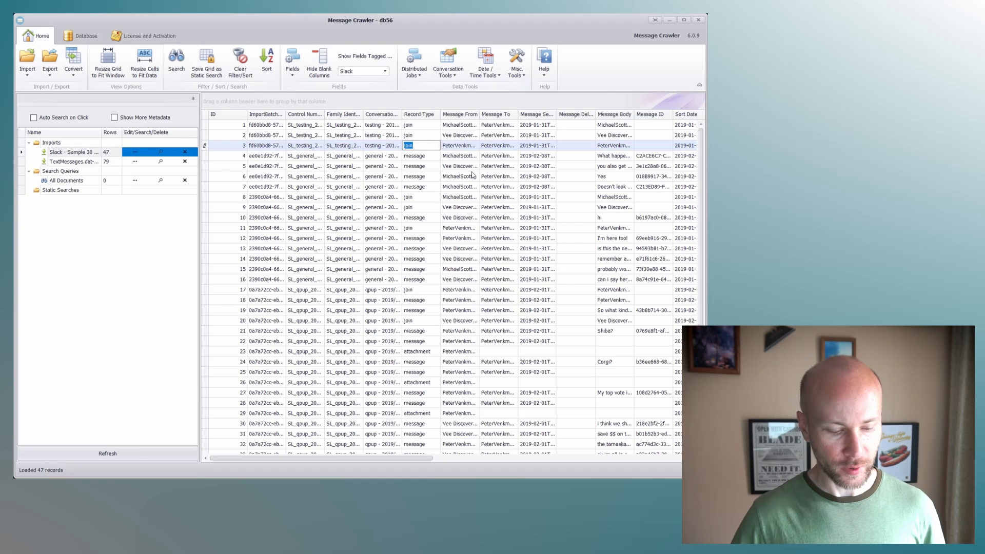
click(177, 72)
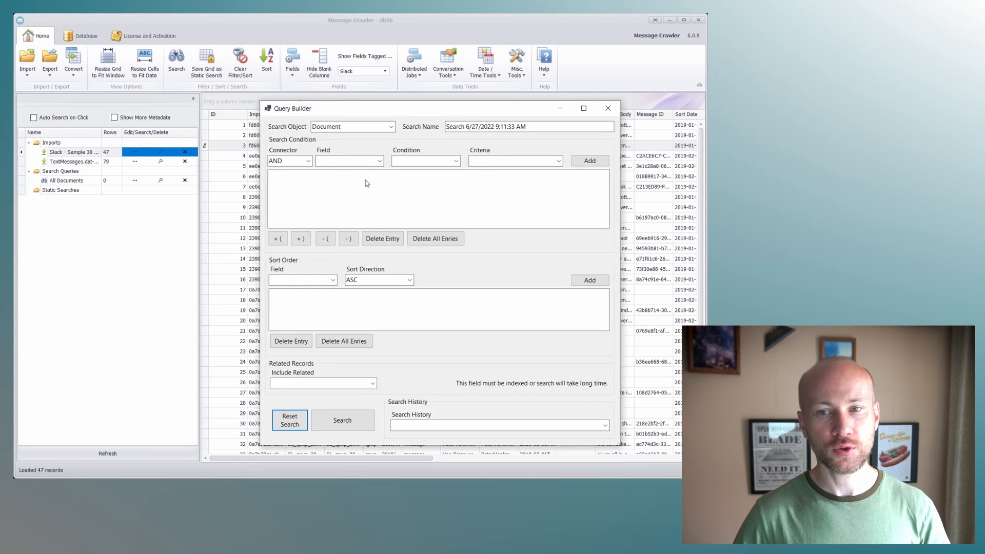
click(380, 162)
text(re)
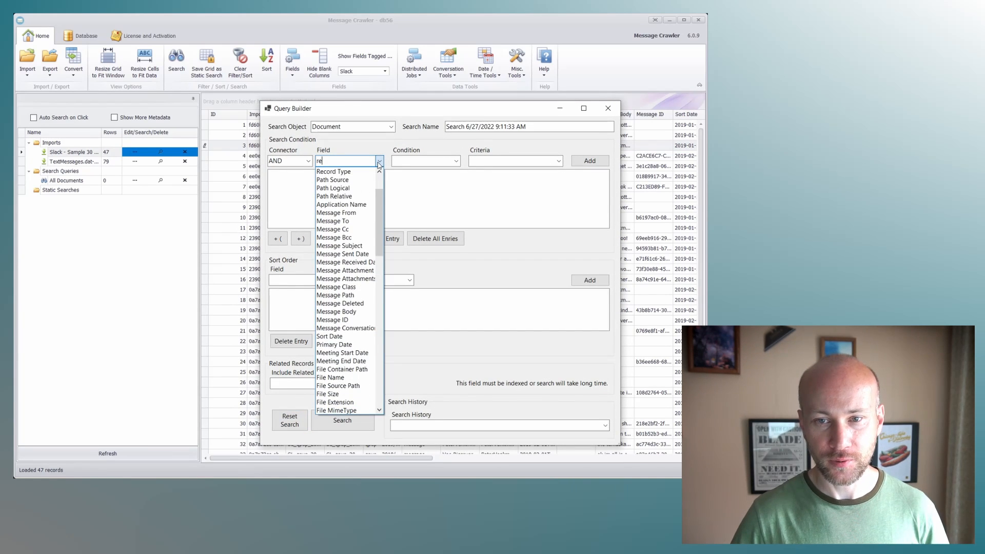
click(361, 171)
click(456, 161)
click(452, 171)
click(494, 162)
click(588, 161)
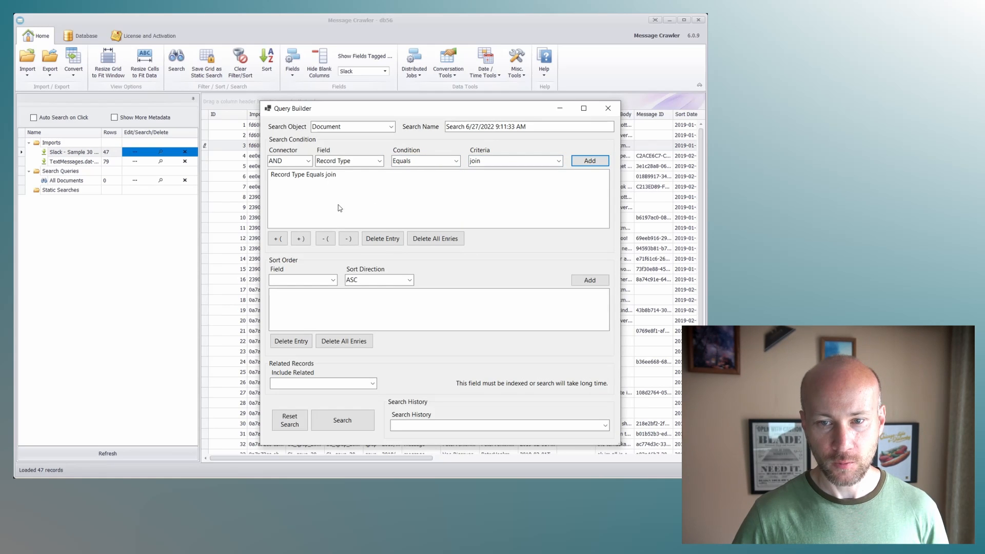
click(341, 421)
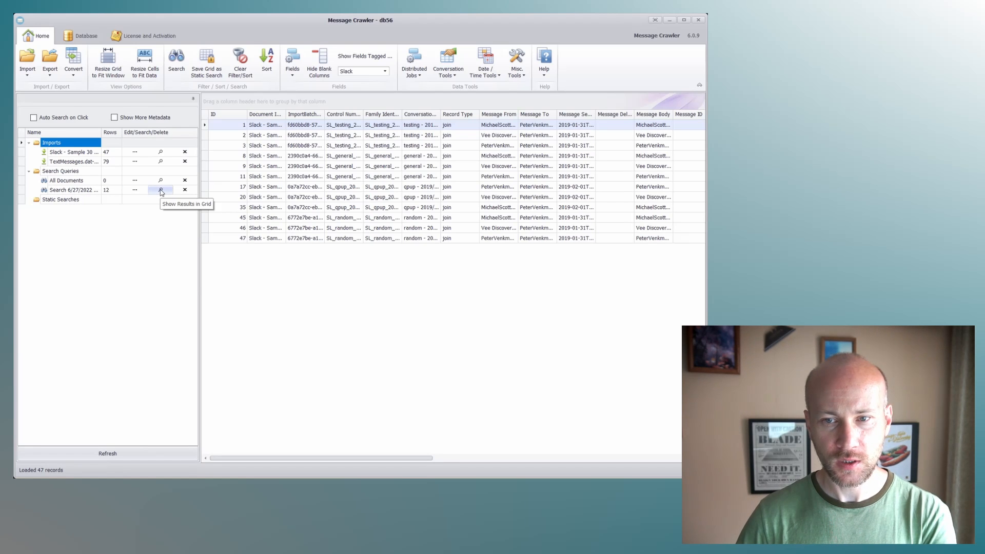
Step: Display the saved join query's results, widen the Control Number column and sort the records by it in descending order
click(160, 152)
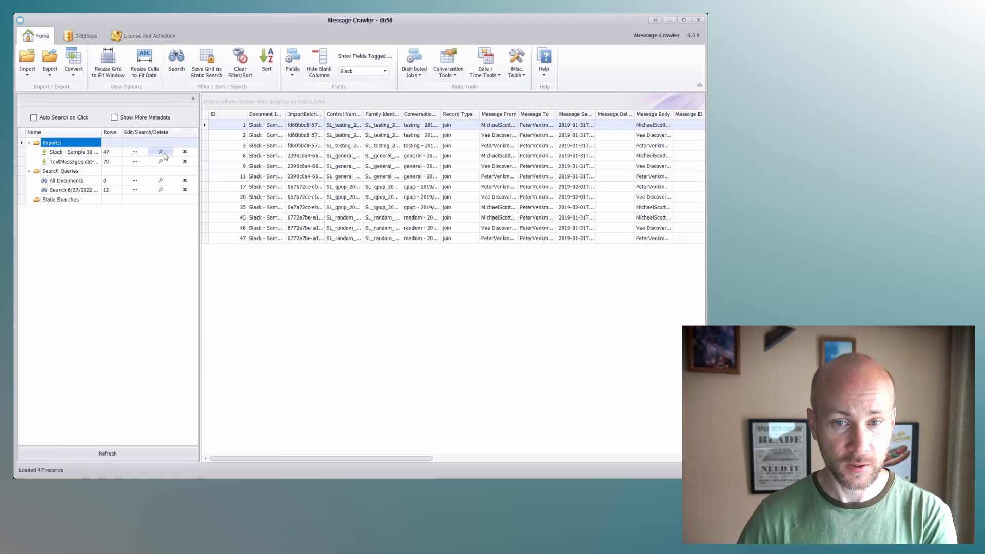
click(161, 190)
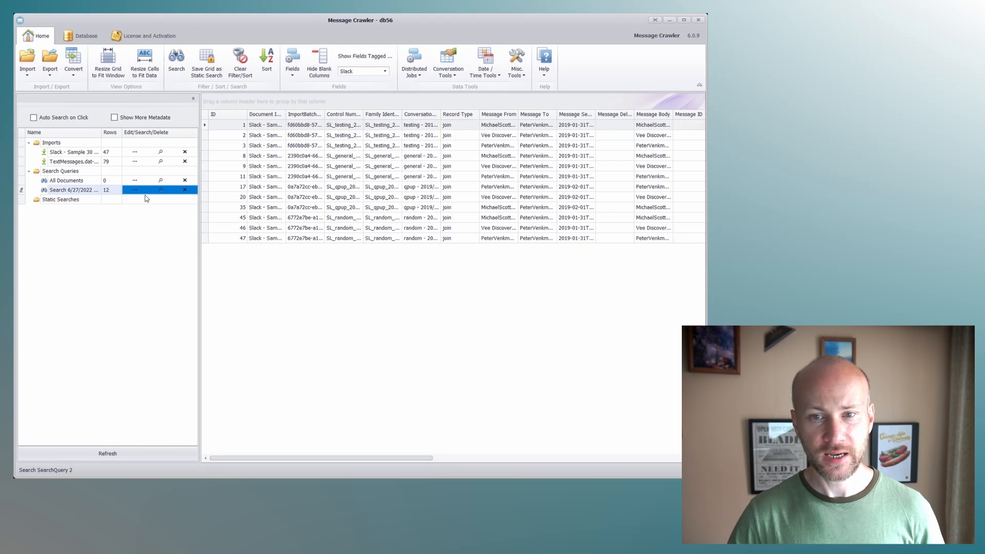
drag(362, 117, 430, 118)
click(363, 115)
click(364, 115)
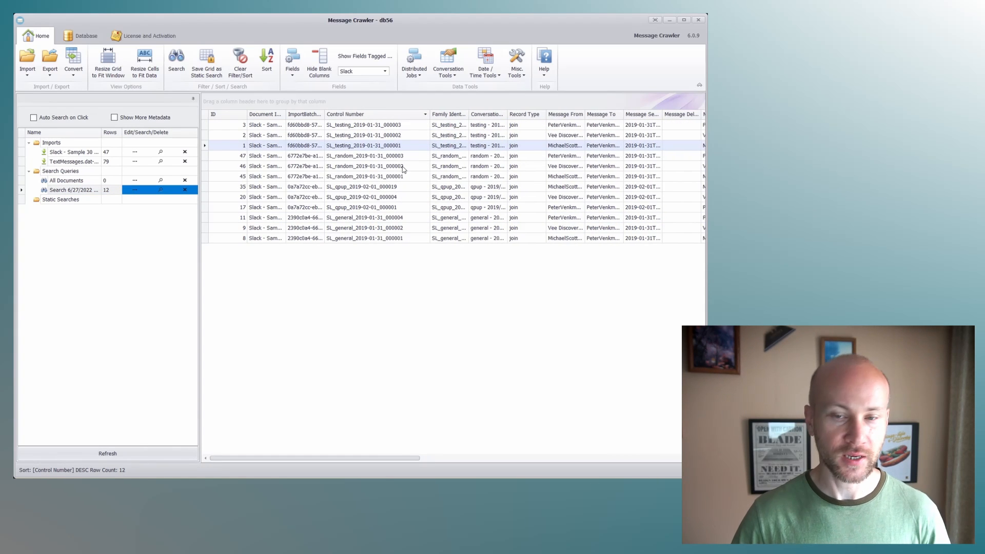
Step: Save the sorted grid as a static search named For Export
click(207, 62)
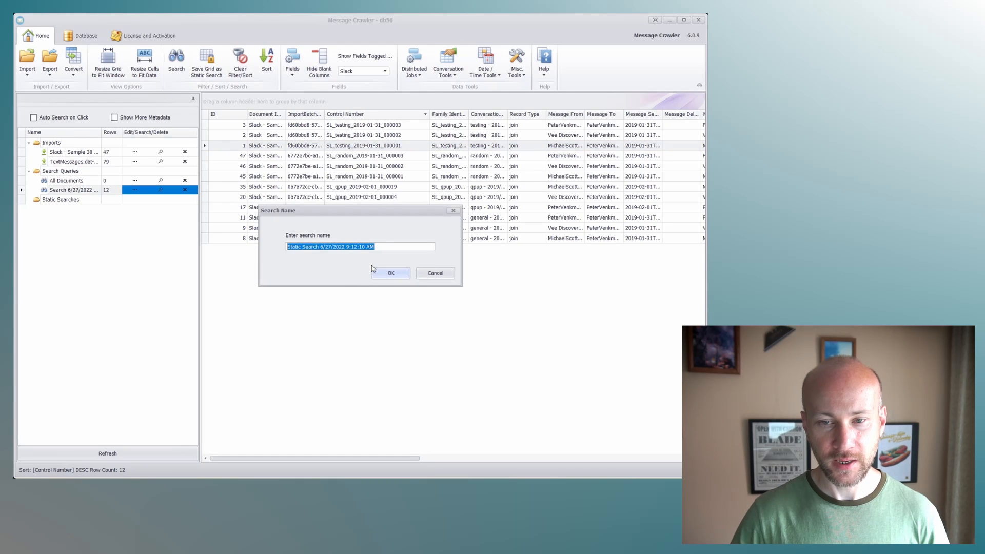
text(For Export)
key(Return)
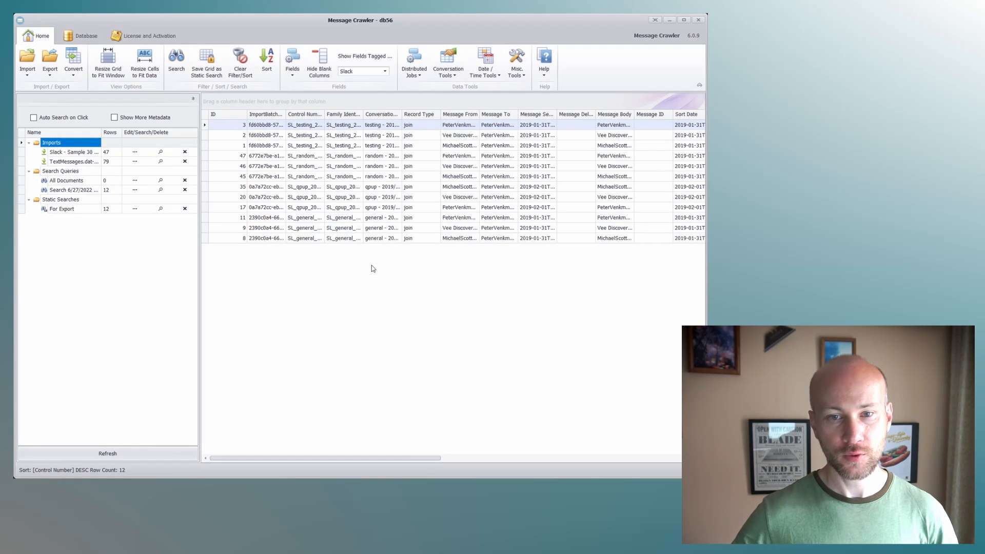
Step: Display the join query and the For Export static search in turn, widening Control Number to compare their sort order
click(160, 190)
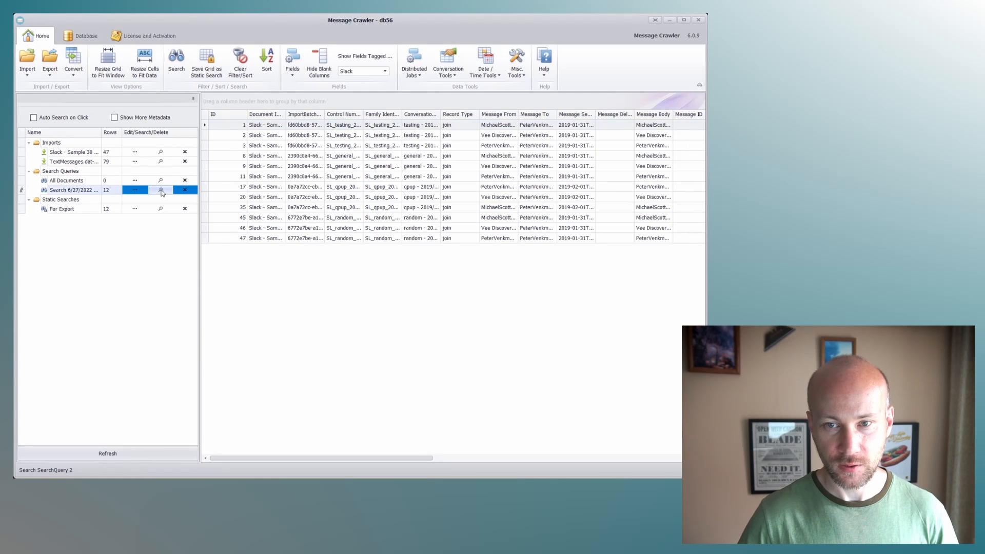
double_click(363, 117)
drag(491, 123, 491, 123)
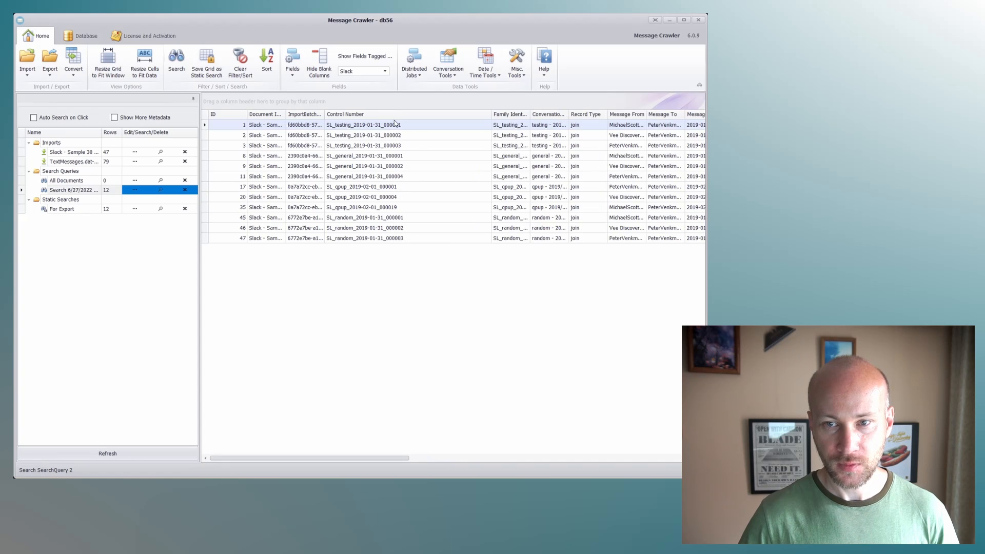
click(159, 209)
drag(324, 123, 414, 123)
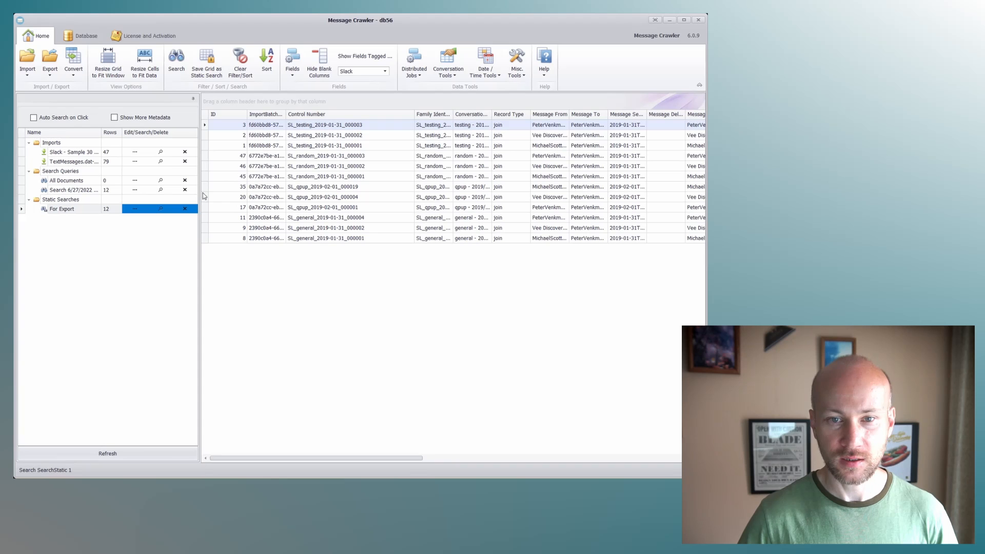
Step: Show the Slack import, the TextMessages.dat import and again the Slack import in the grid
click(161, 151)
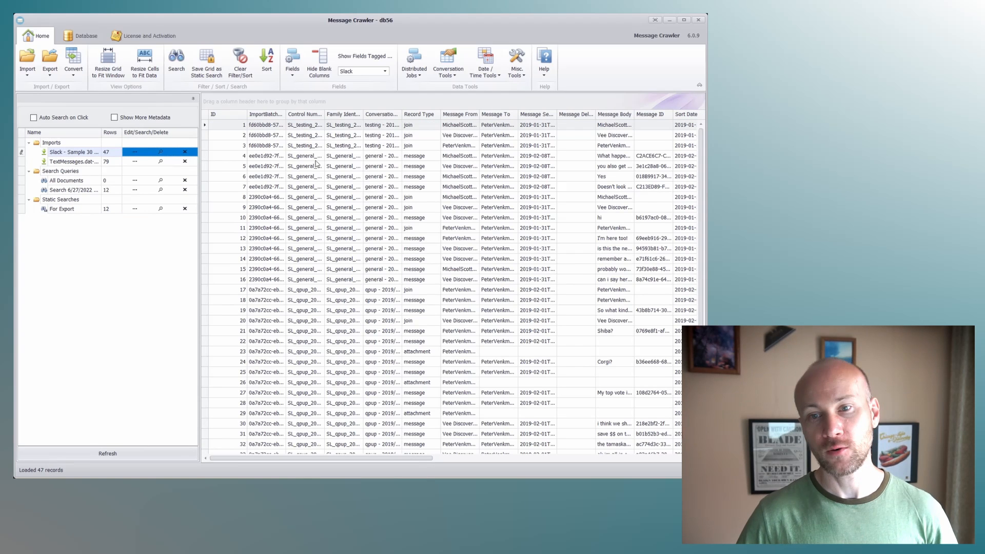
click(161, 162)
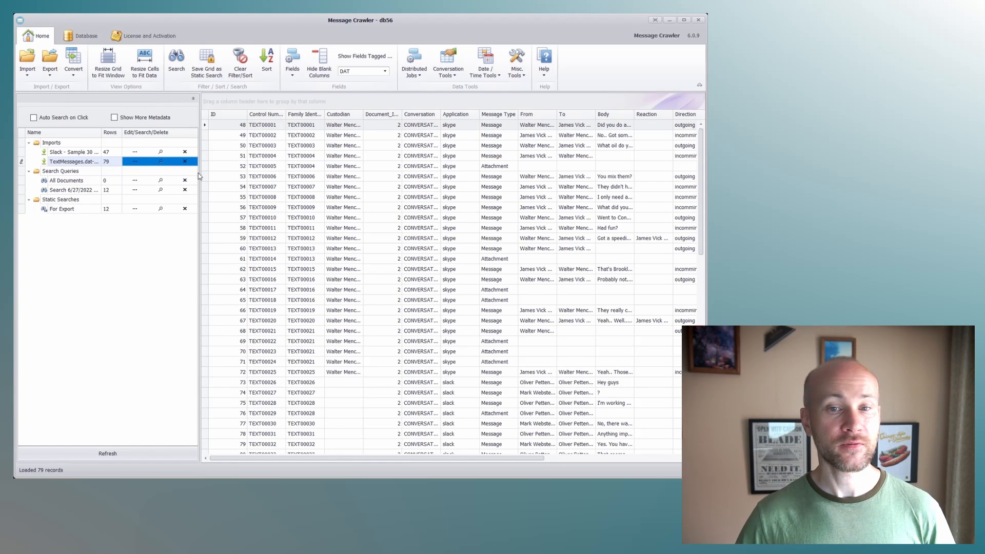
click(162, 153)
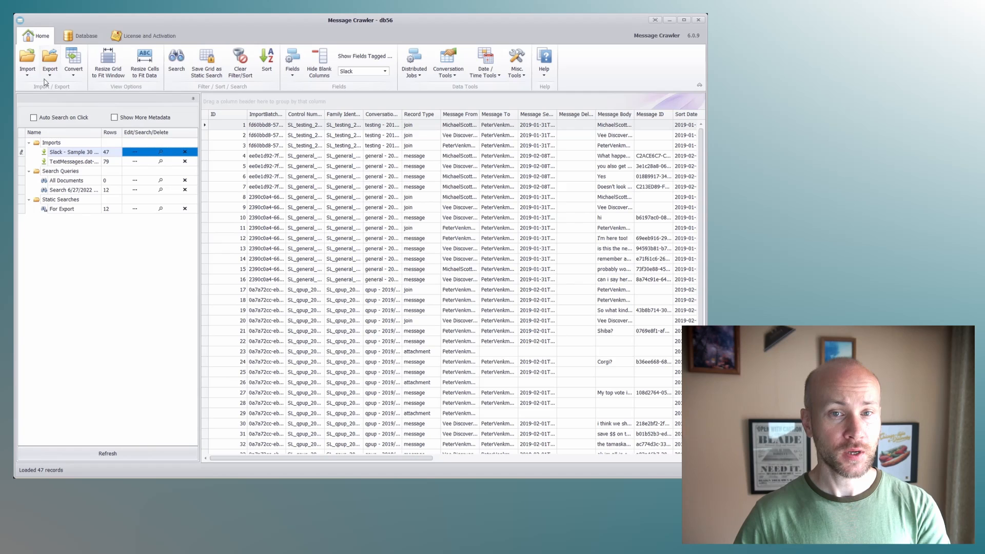
Step: Open the RSMF export form for the displayed Slack records, review its options and close it without exporting
click(50, 62)
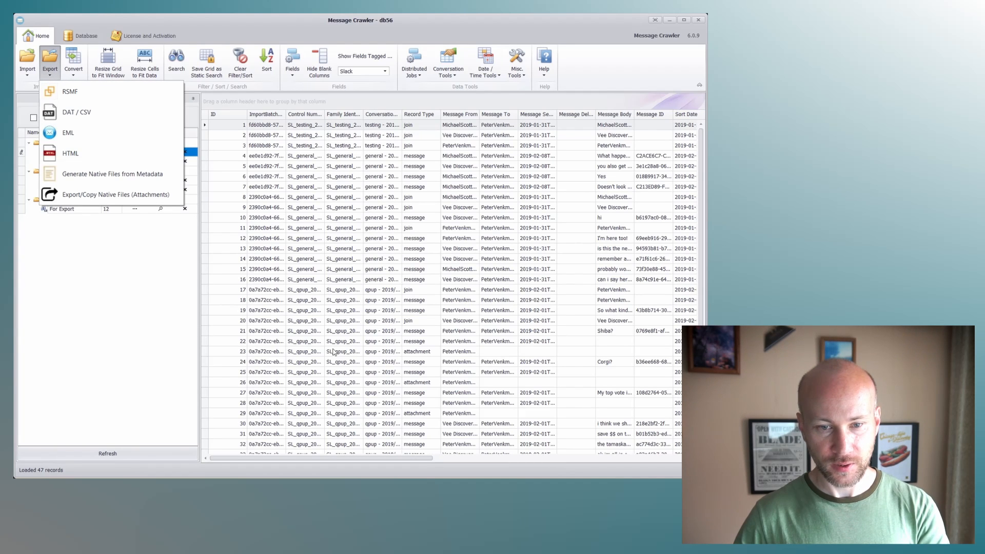
click(94, 105)
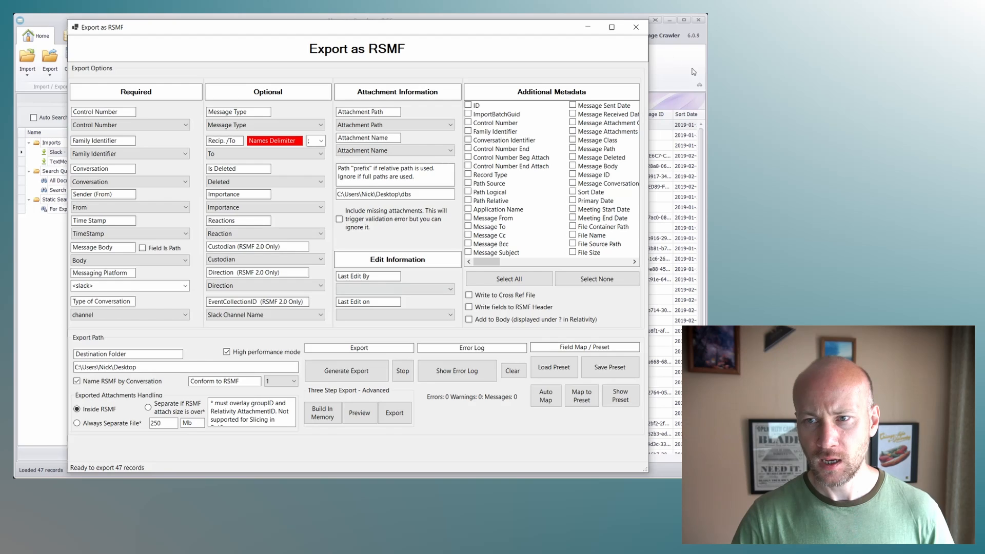
click(636, 27)
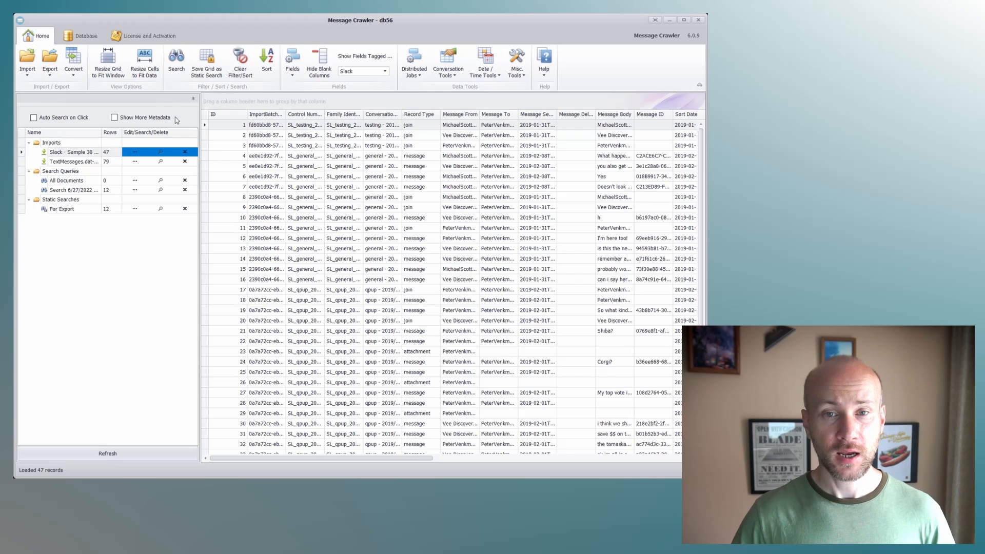
Step: Review the field commands and the Slack grid's empty columns, and hide the blank columns
click(298, 77)
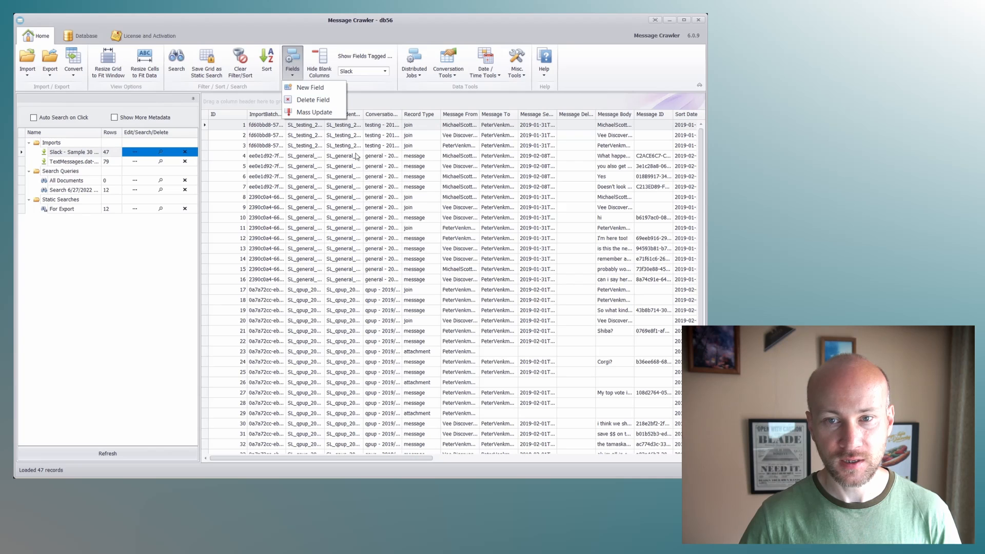
click(336, 165)
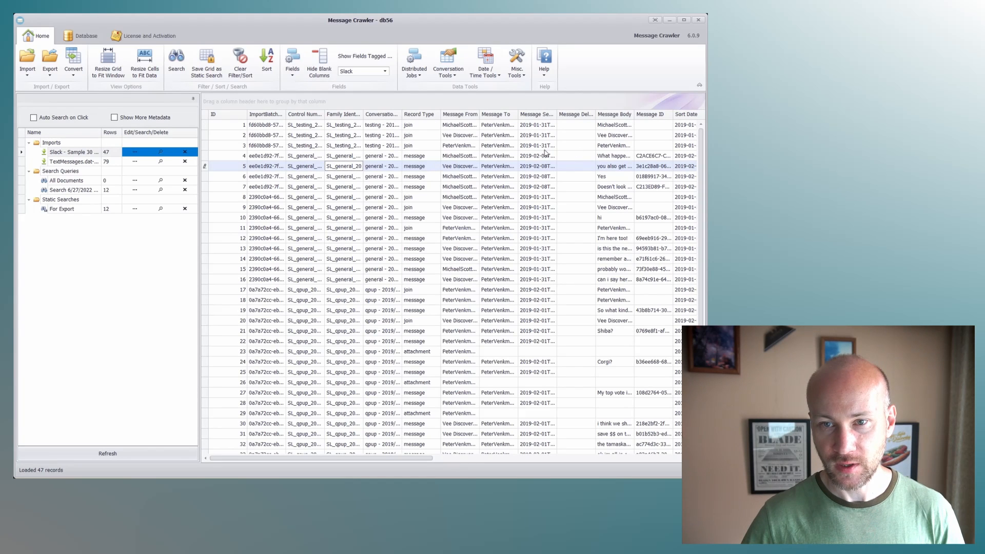
click(575, 186)
drag(409, 458, 488, 458)
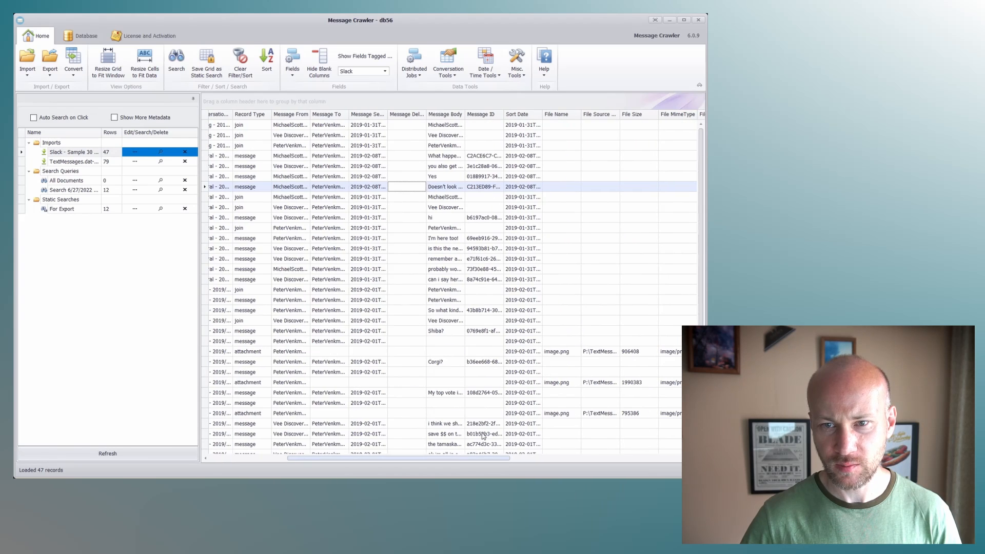
click(315, 70)
drag(384, 458, 405, 459)
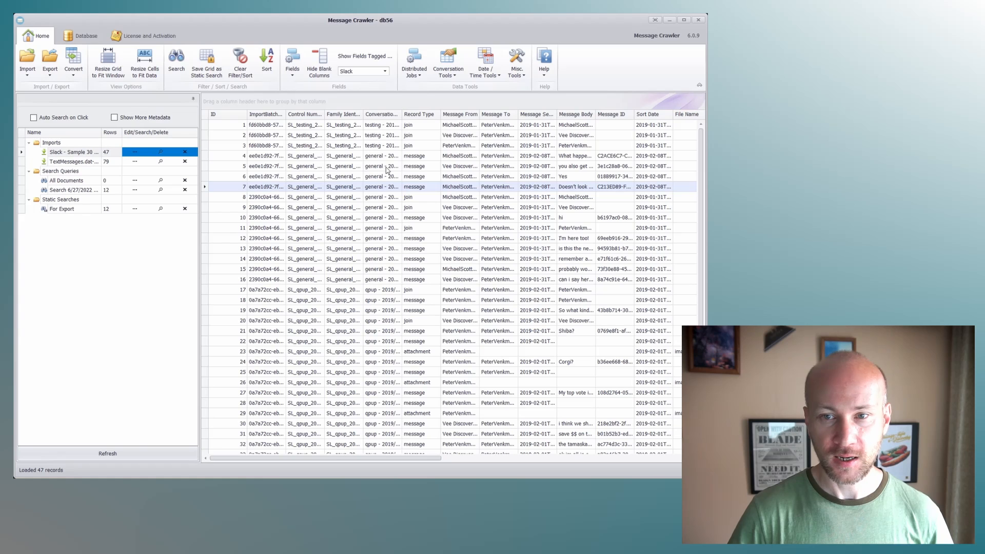
Step: Review the available export formats and the conversation, date/time and miscellaneous data tools for the displayed Slack records without running any
click(50, 64)
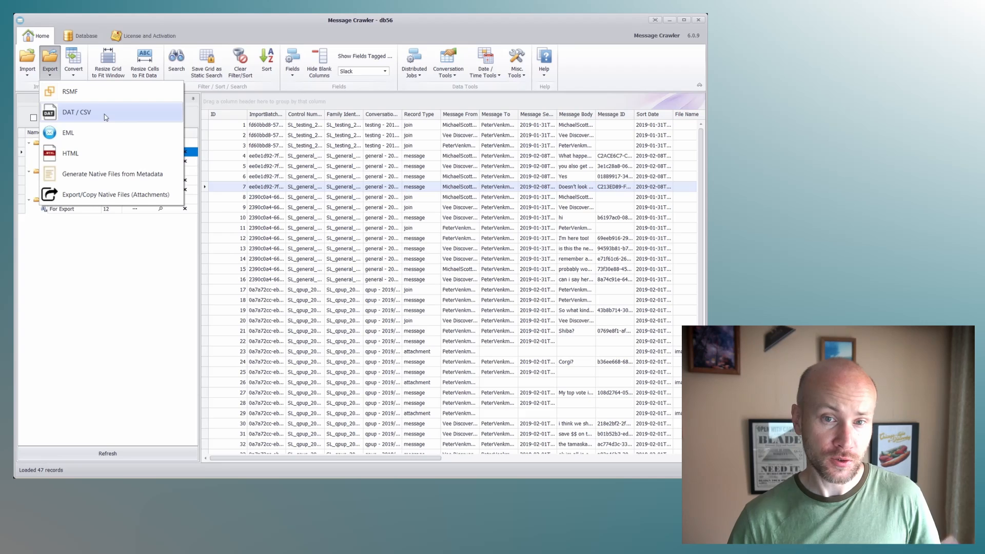
click(367, 200)
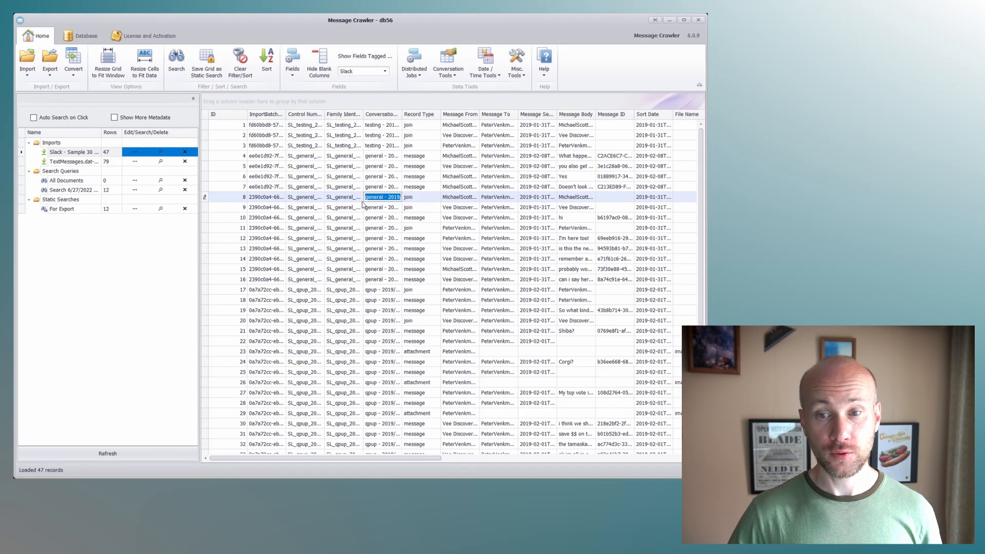
click(448, 66)
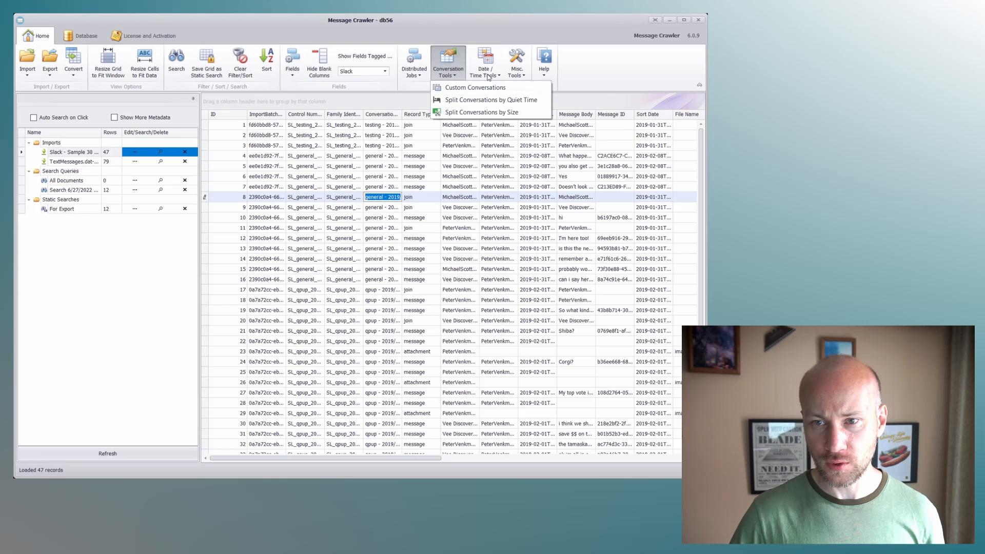
click(489, 76)
click(522, 76)
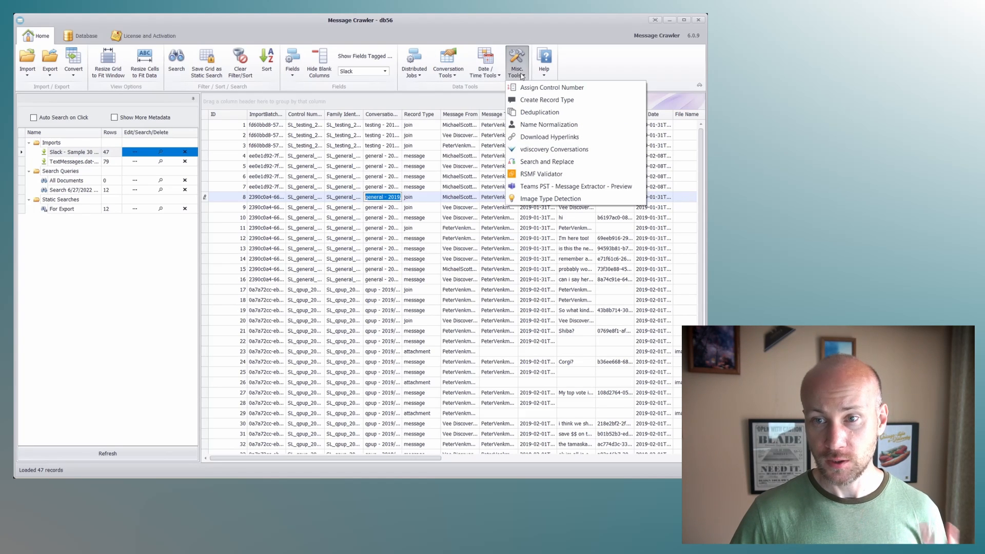
click(494, 72)
click(455, 72)
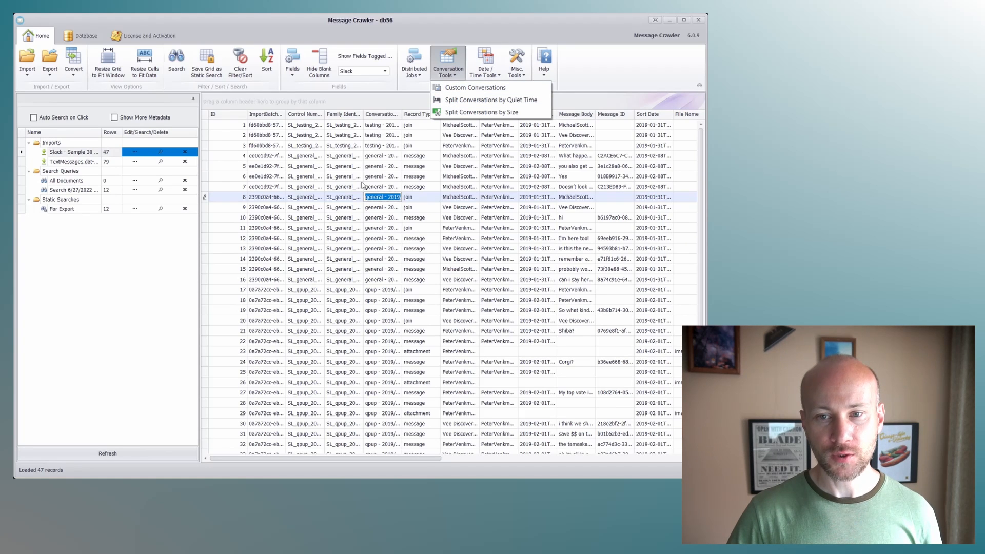
click(385, 209)
click(384, 207)
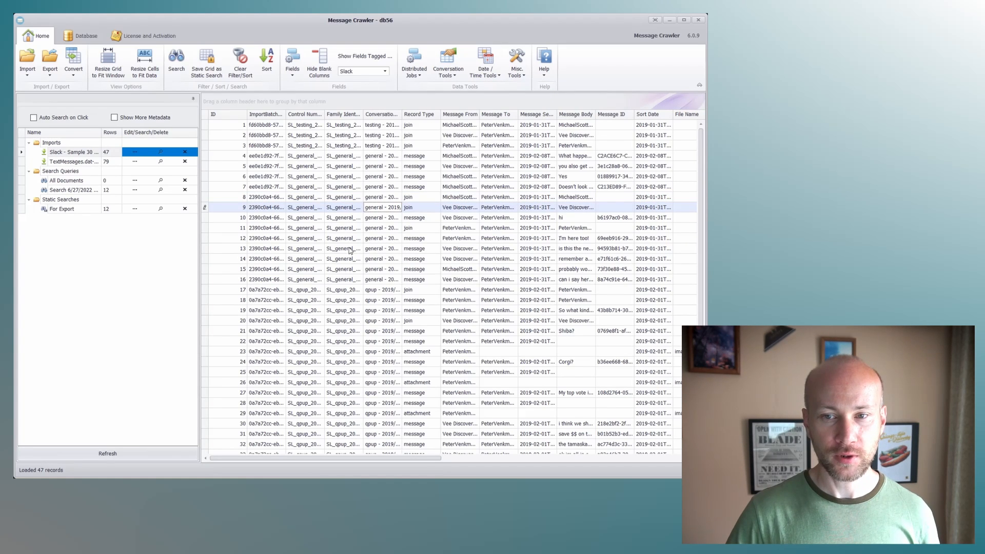